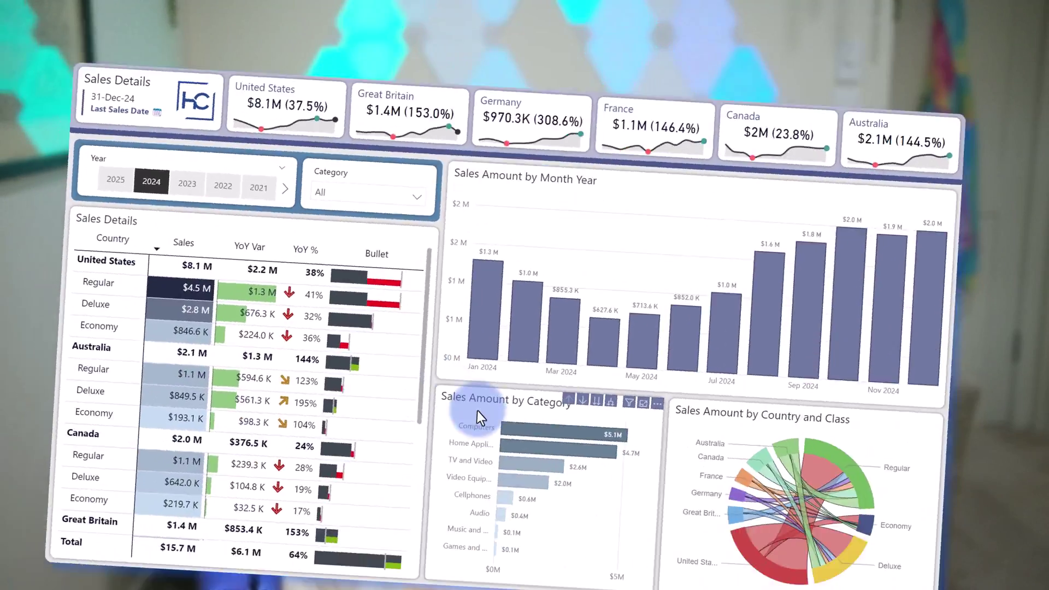
# - Cross-highlight the report by Computers, Home Appliances, then TV and Video, and clear the highlight
pyautogui.click(503, 430)
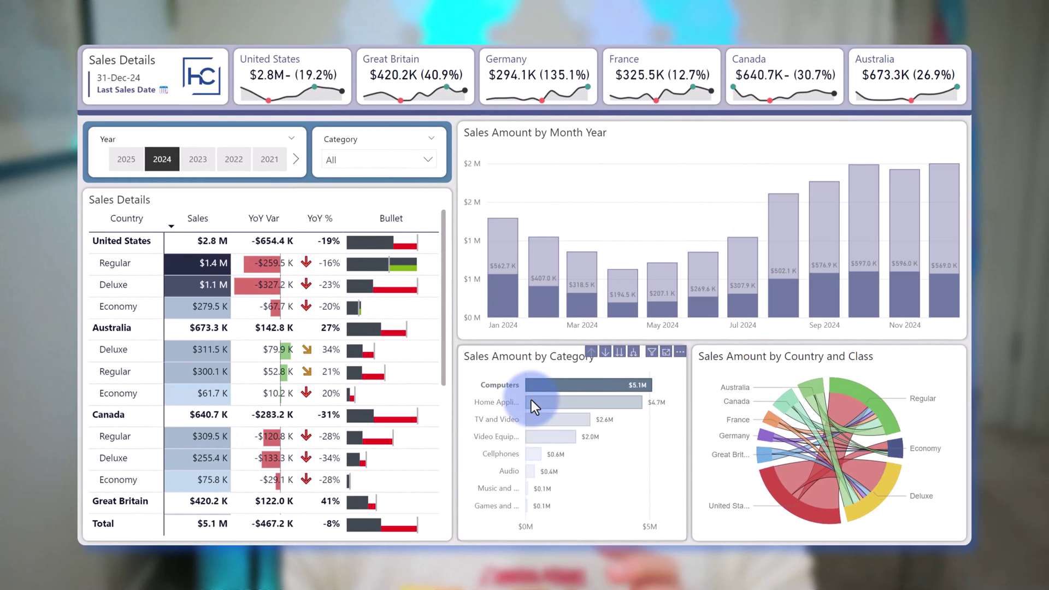
pyautogui.click(531, 402)
pyautogui.click(531, 416)
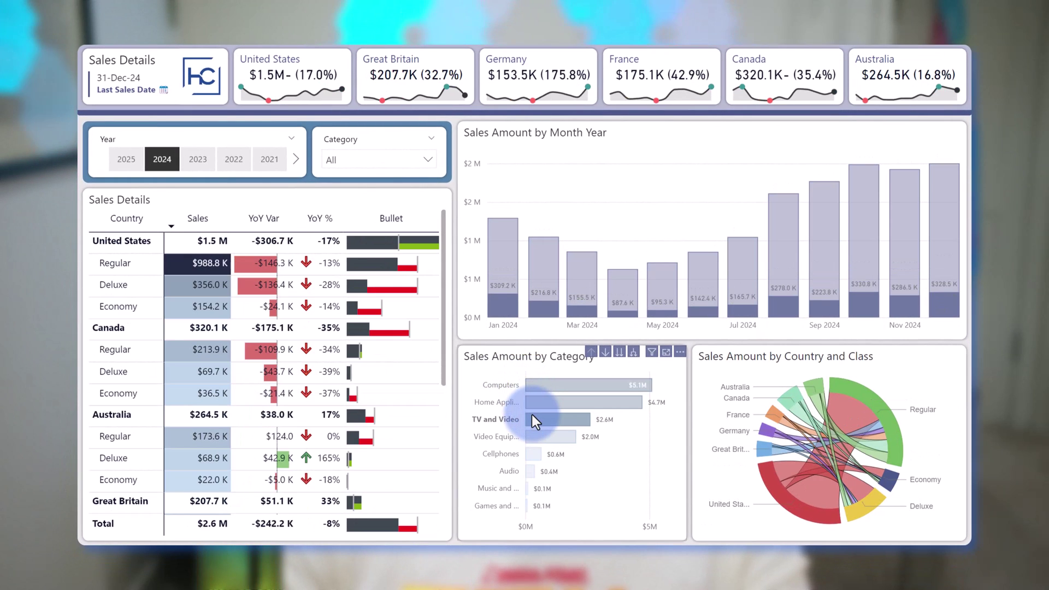
pyautogui.click(533, 417)
# - Filter the Category slicer to Computers, then switch it to Home Appliances
pyautogui.click(377, 163)
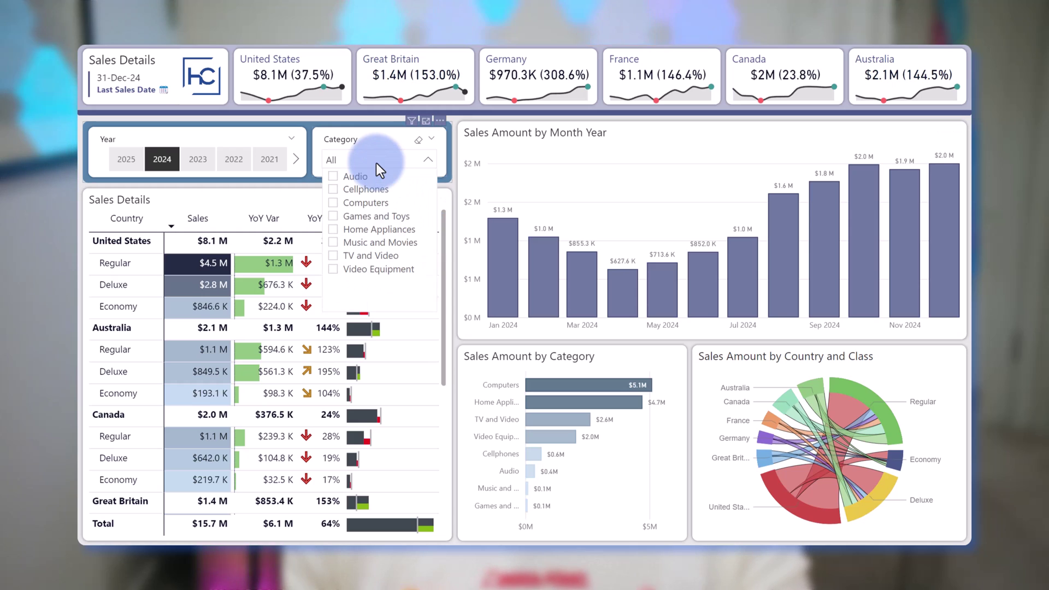
pyautogui.click(377, 204)
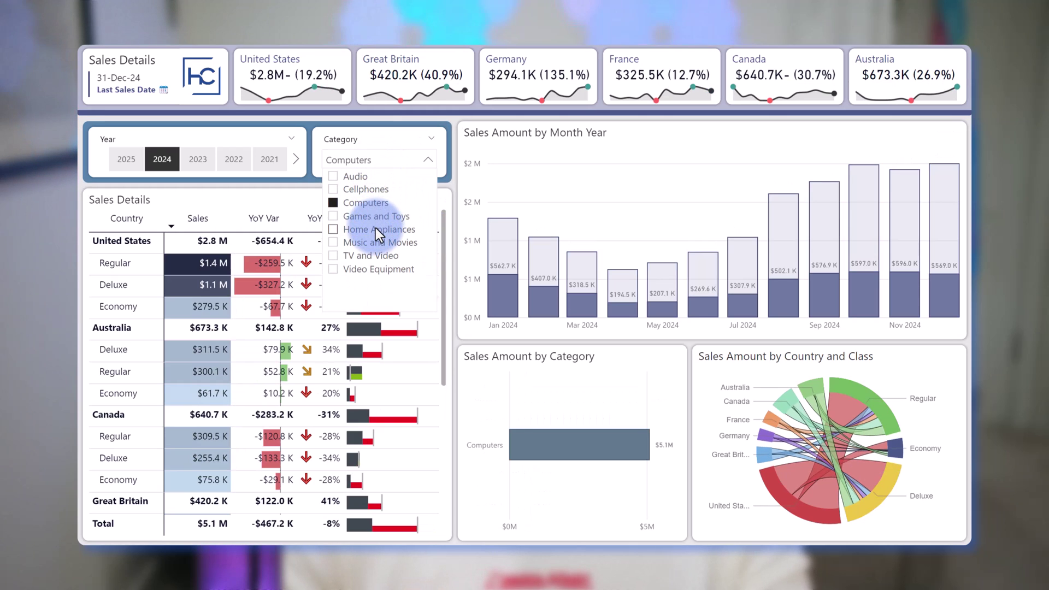
pyautogui.click(376, 229)
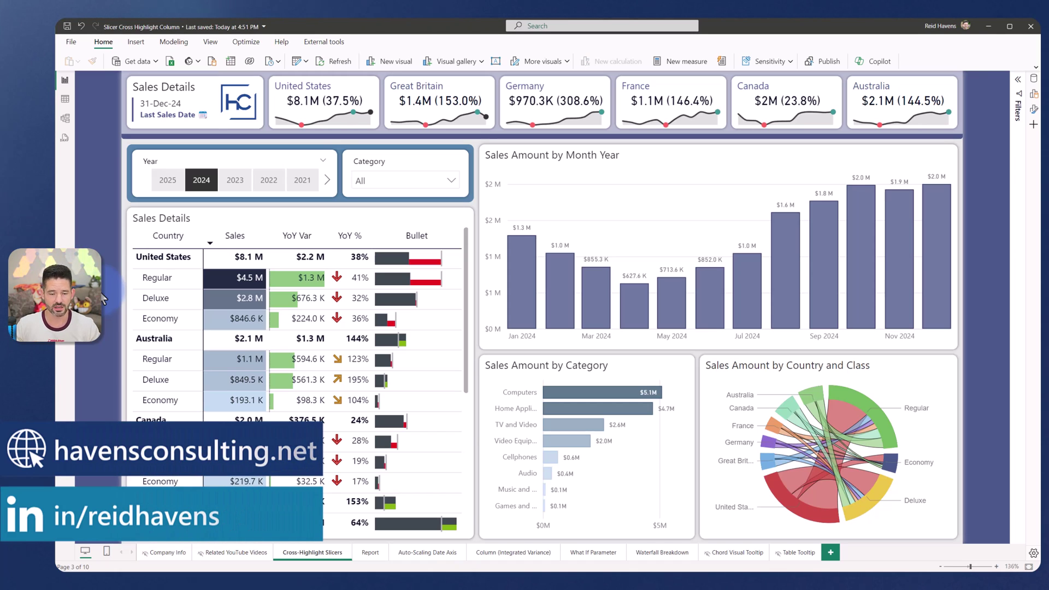
pyautogui.click(578, 394)
pyautogui.click(579, 413)
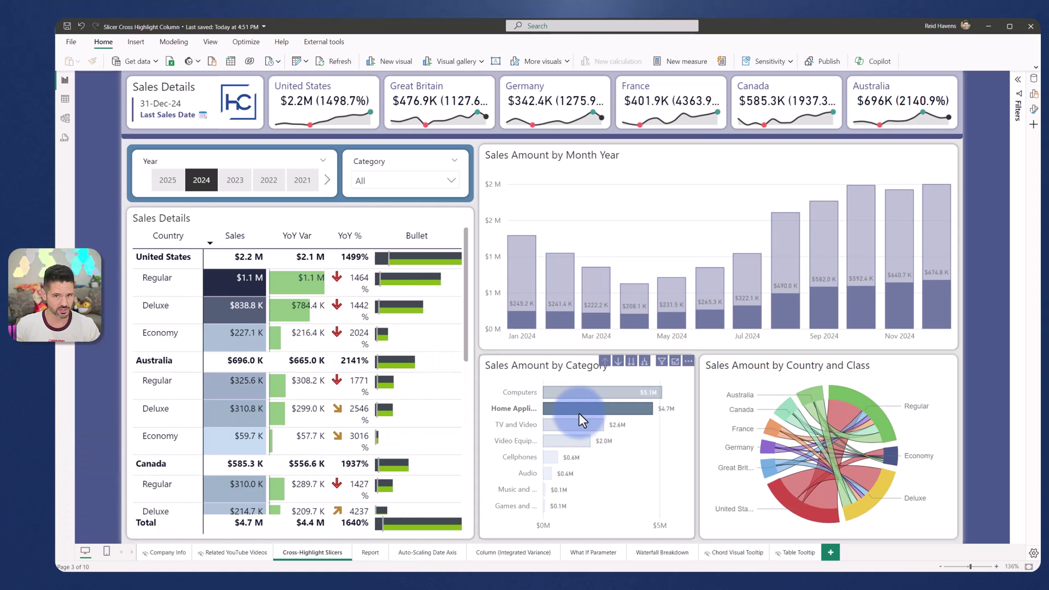
pyautogui.moveTo(579, 414)
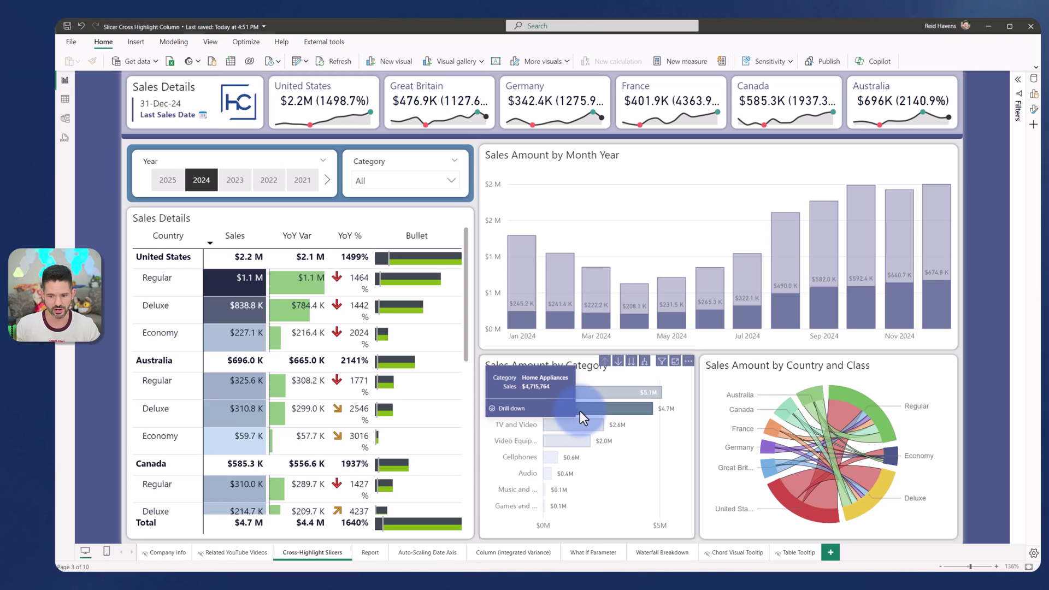
pyautogui.click(580, 411)
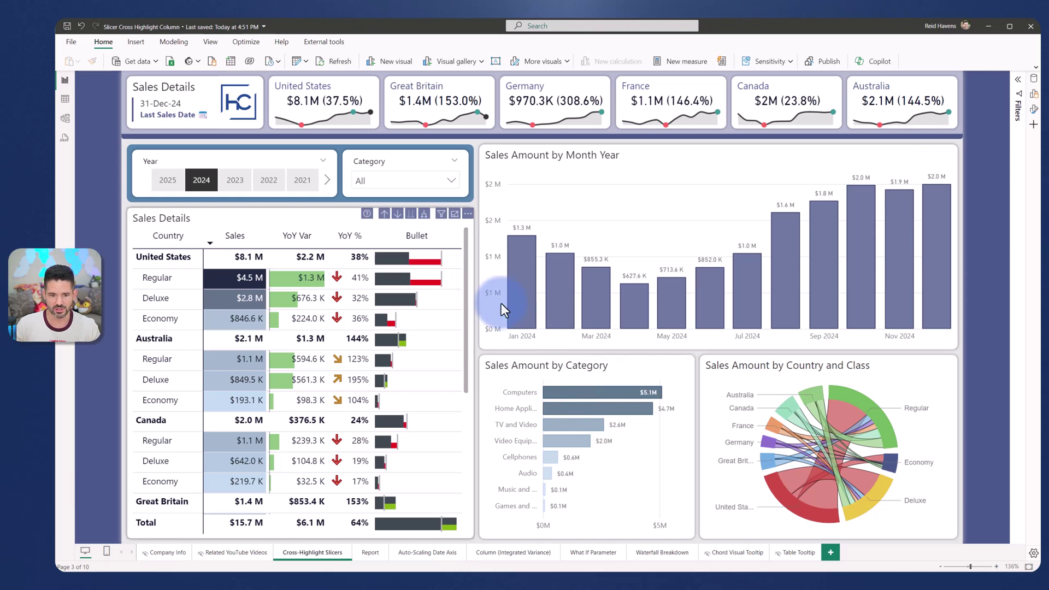
# - Filter the Category slicer to Computers, then clear it back to All
pyautogui.click(409, 179)
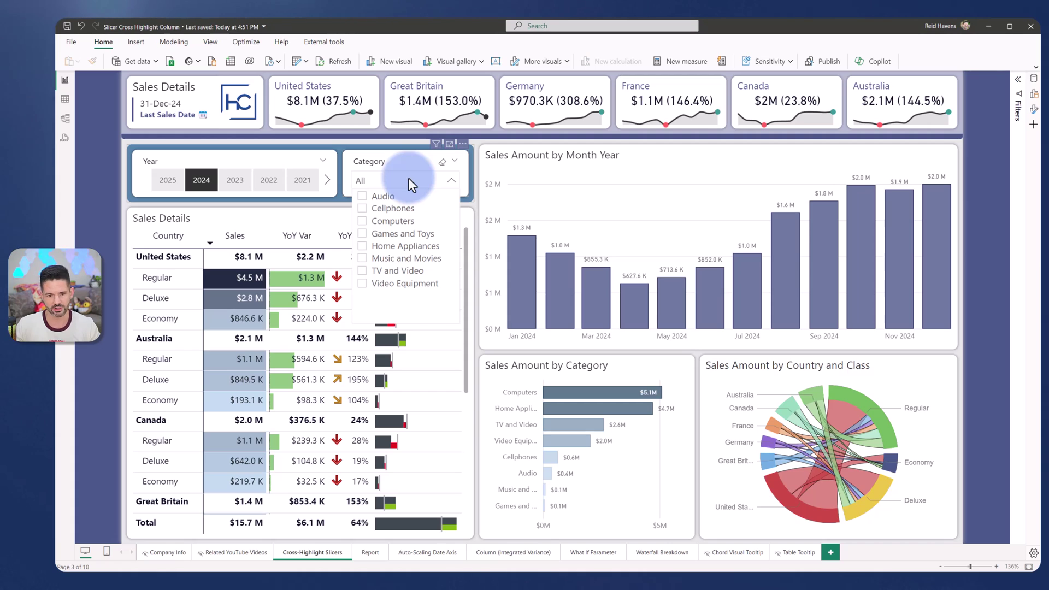
pyautogui.click(398, 222)
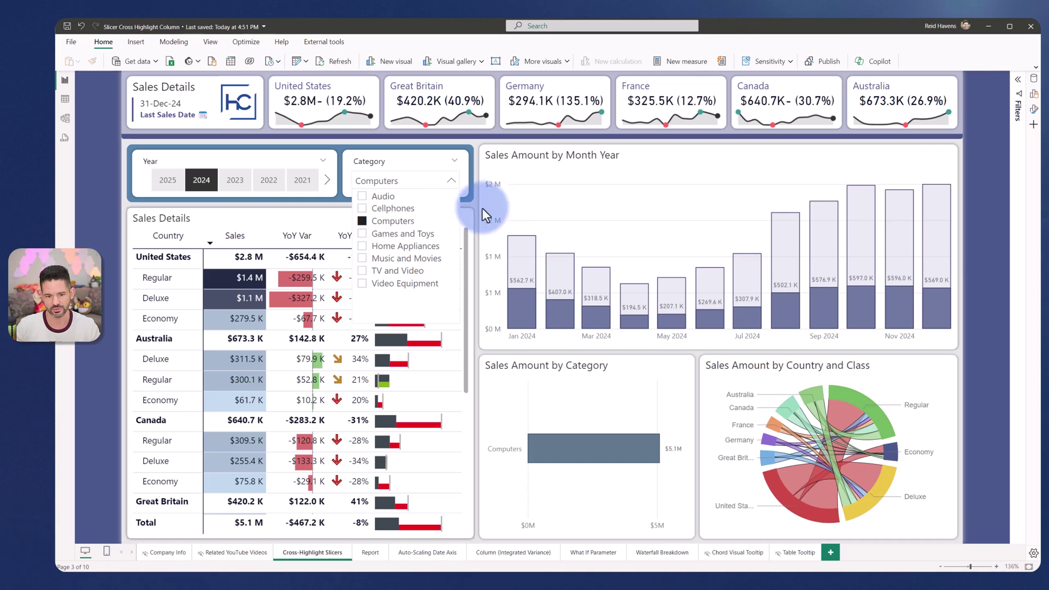
pyautogui.click(393, 220)
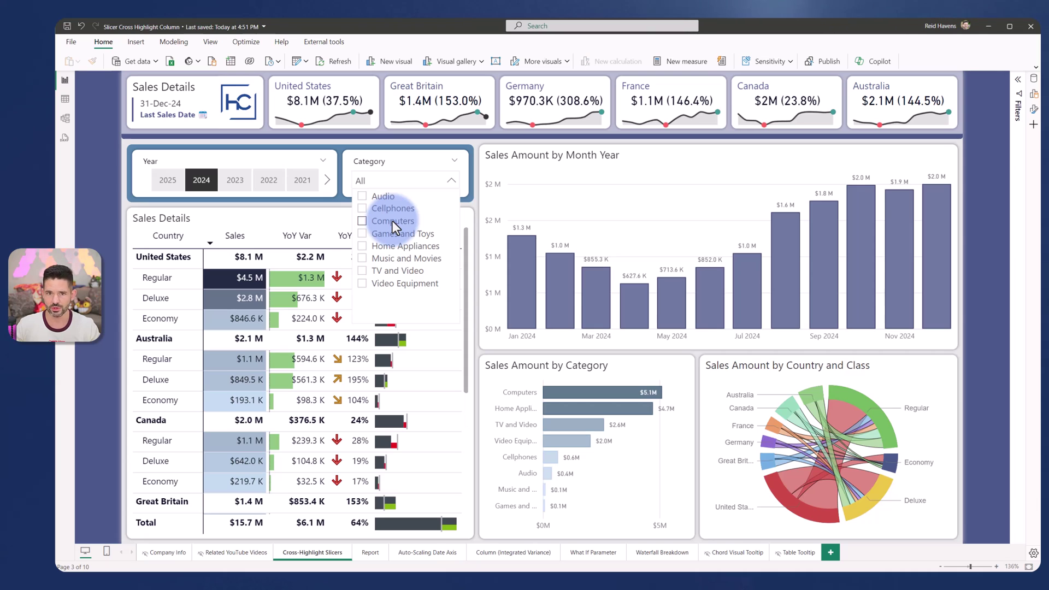
# - Show the month chart's fields: Month Year on the X-axis, Grand Total and Sales on the Y-axis
pyautogui.click(453, 181)
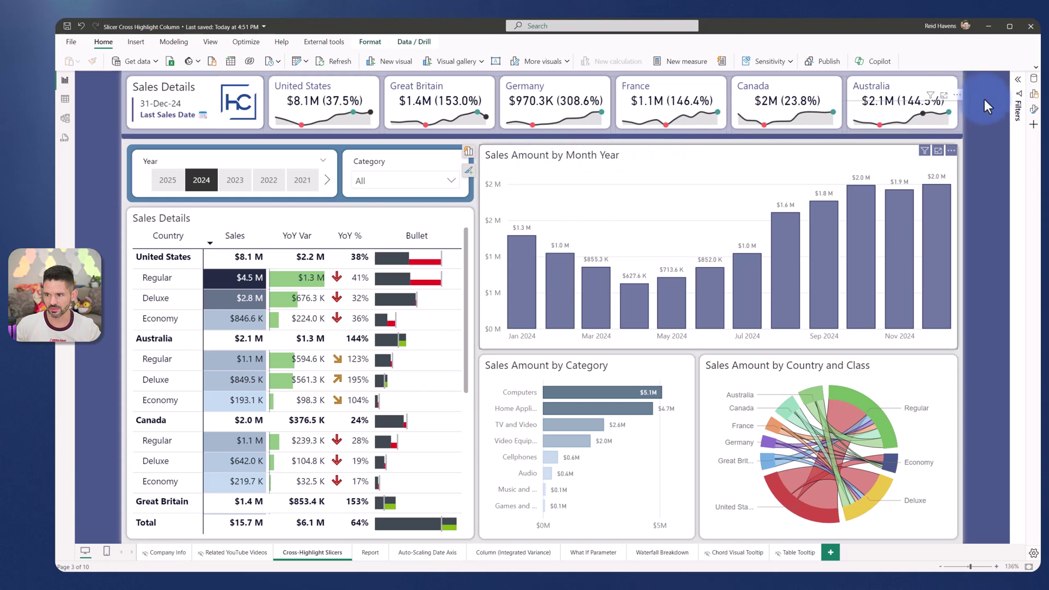
pyautogui.click(1033, 94)
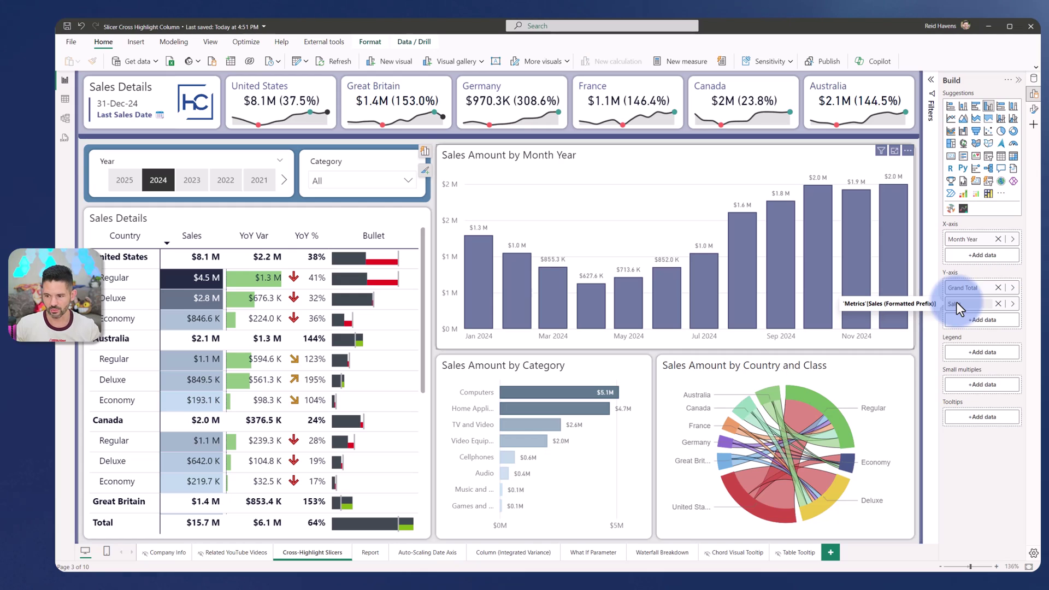
# - In the Data pane, view the DAX of Sales (Formatted Prefix), then Sales (All Category)
pyautogui.click(1034, 80)
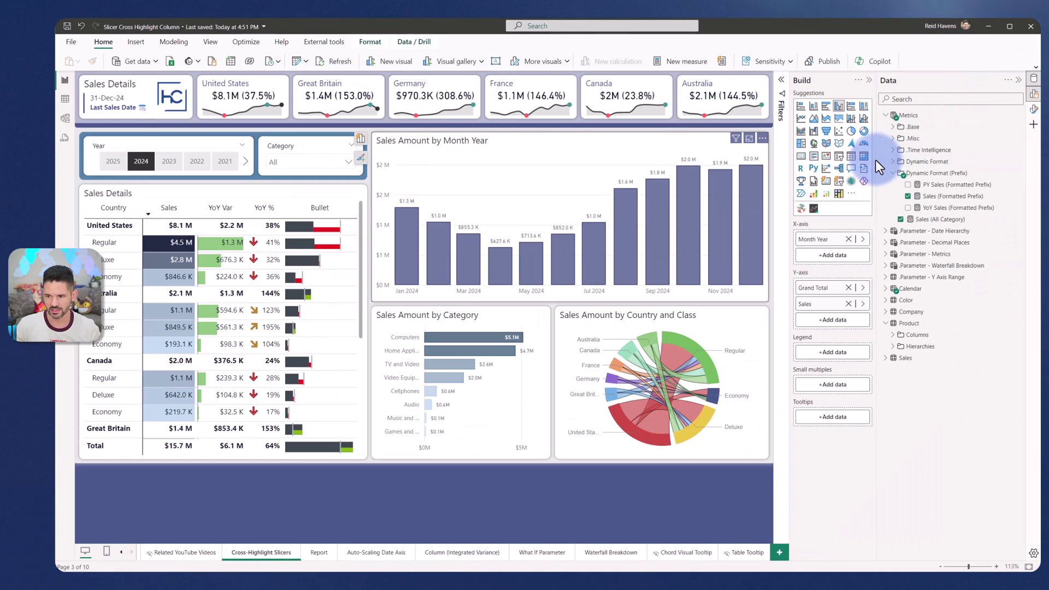
pyautogui.moveTo(878, 158); pyautogui.dragTo(905, 157)
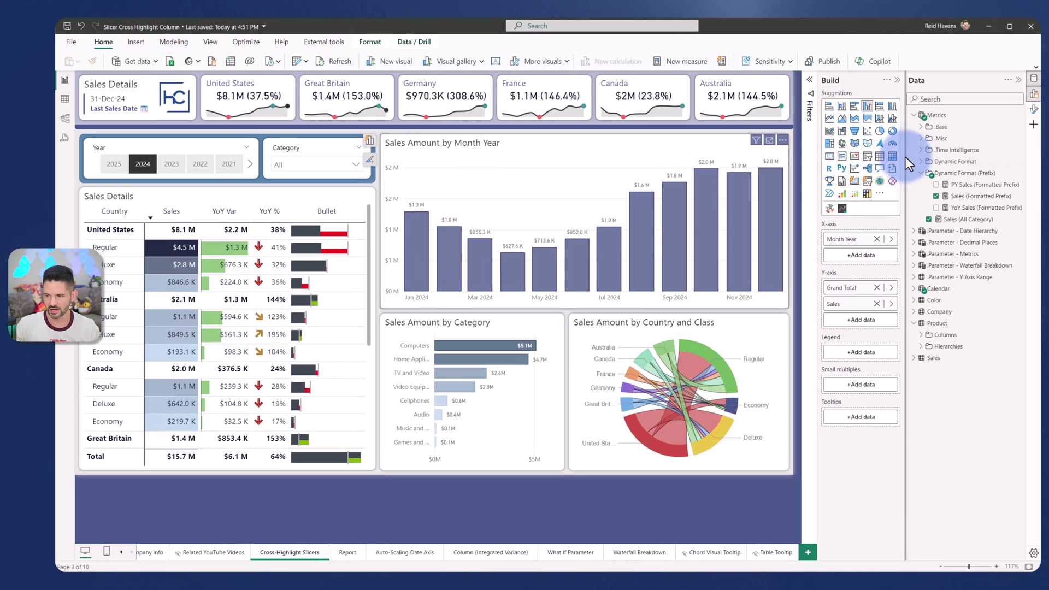
pyautogui.click(963, 199)
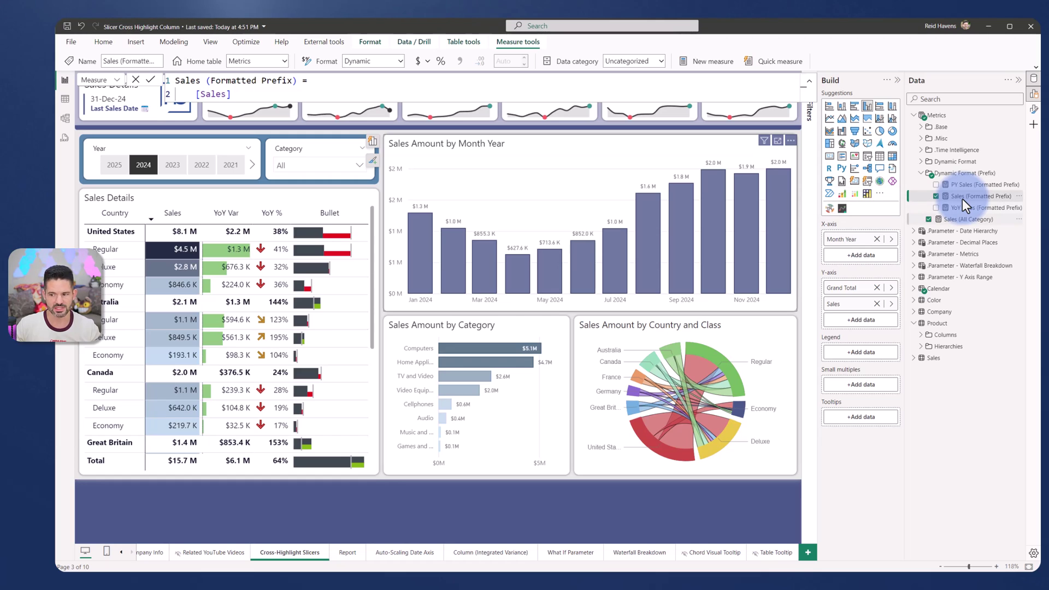
pyautogui.click(955, 221)
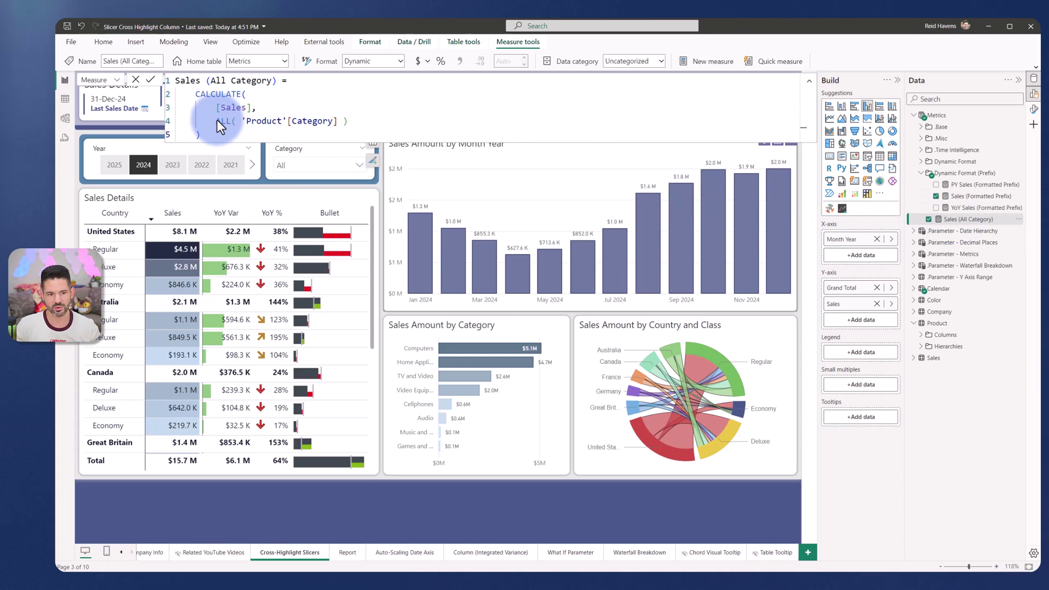
# - Highlight the ALL( 'Product'[Category] ) part of the measure, then collapse the formula bar
pyautogui.moveTo(217, 121); pyautogui.dragTo(353, 124)
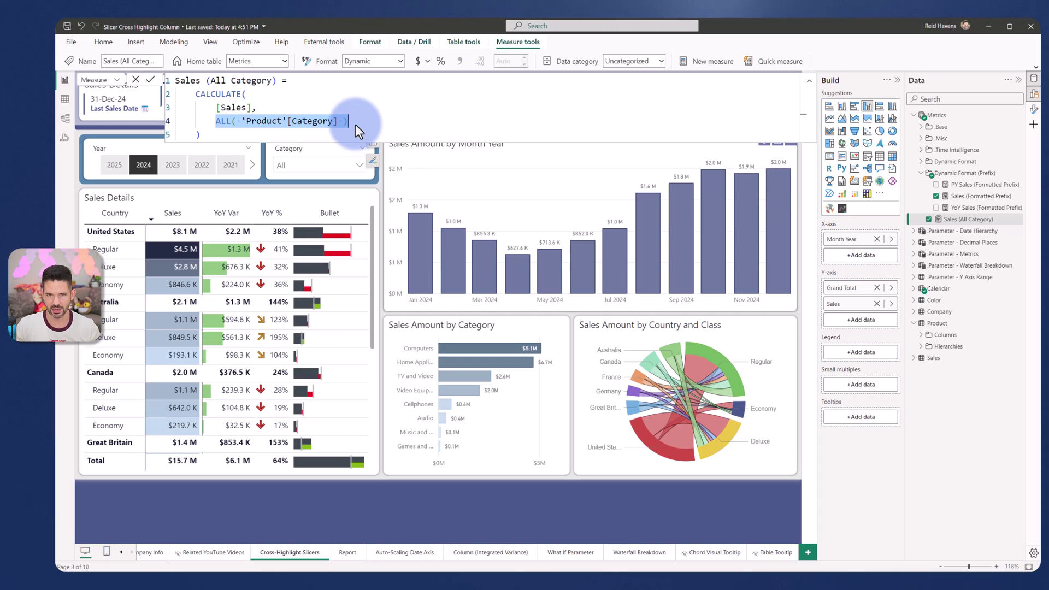
pyautogui.click(352, 166)
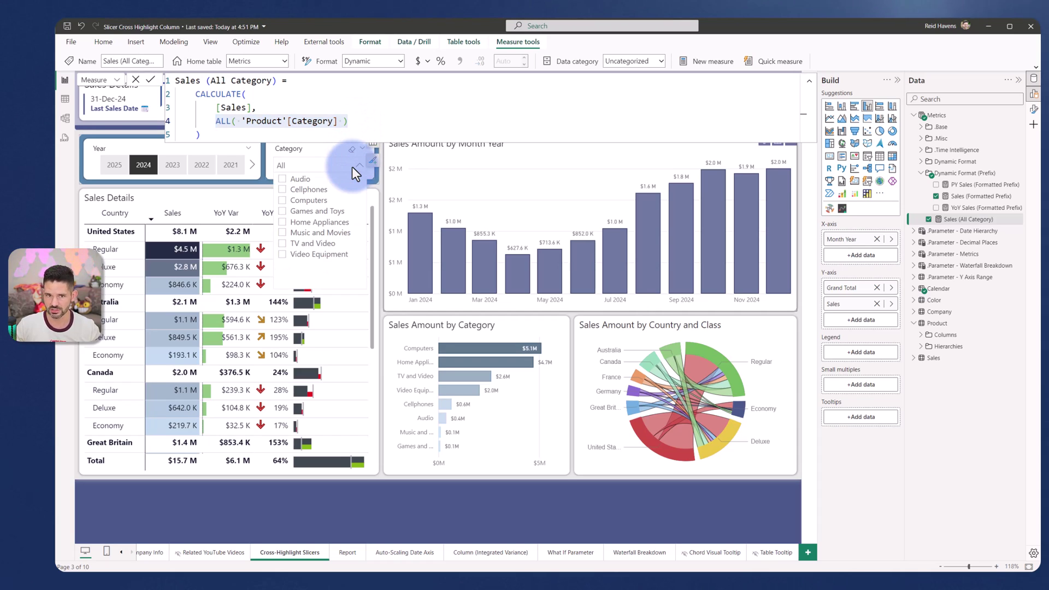
pyautogui.click(352, 166)
pyautogui.click(368, 118)
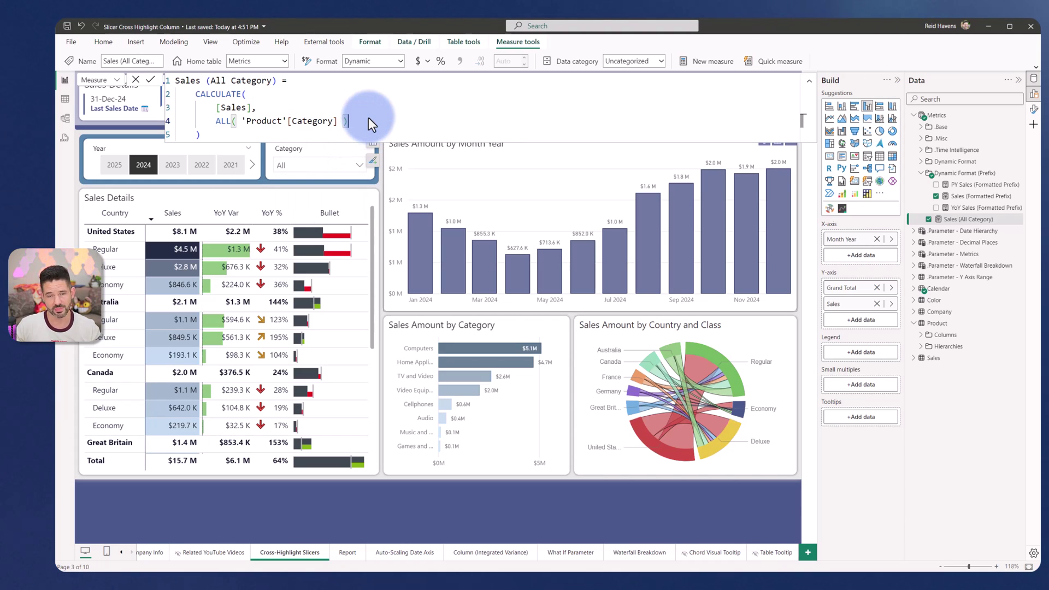
pyautogui.click(809, 82)
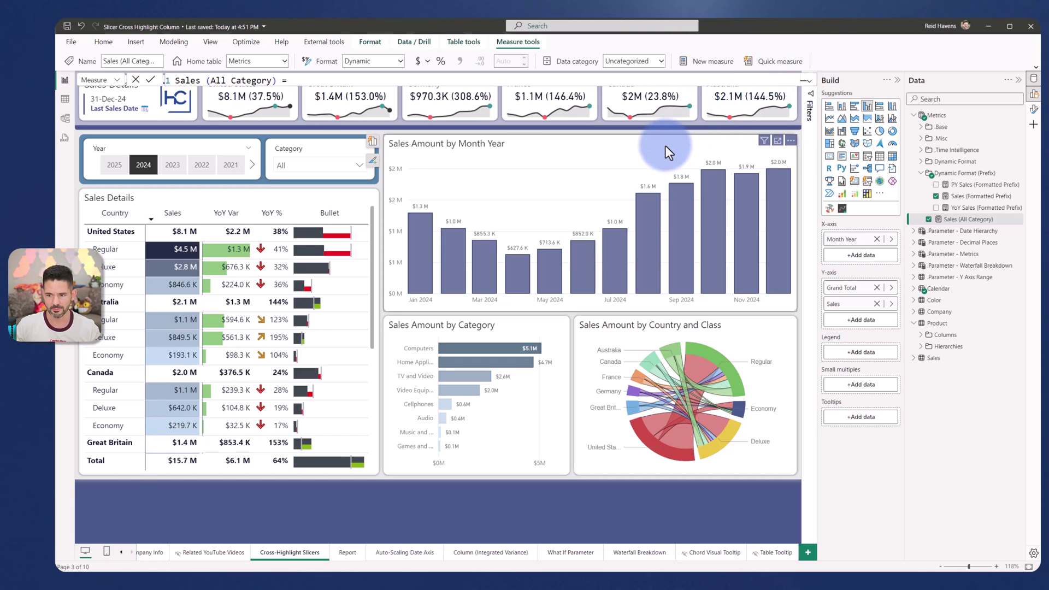
# - In the month chart's Format settings, apply the Columns settings to all series
pyautogui.click(1019, 80)
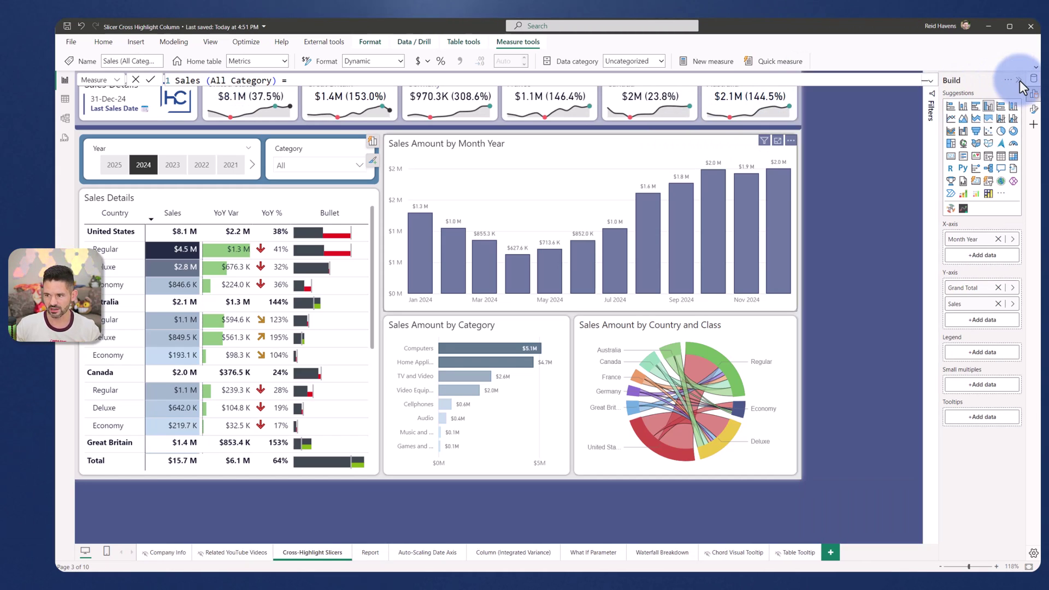
pyautogui.click(1034, 112)
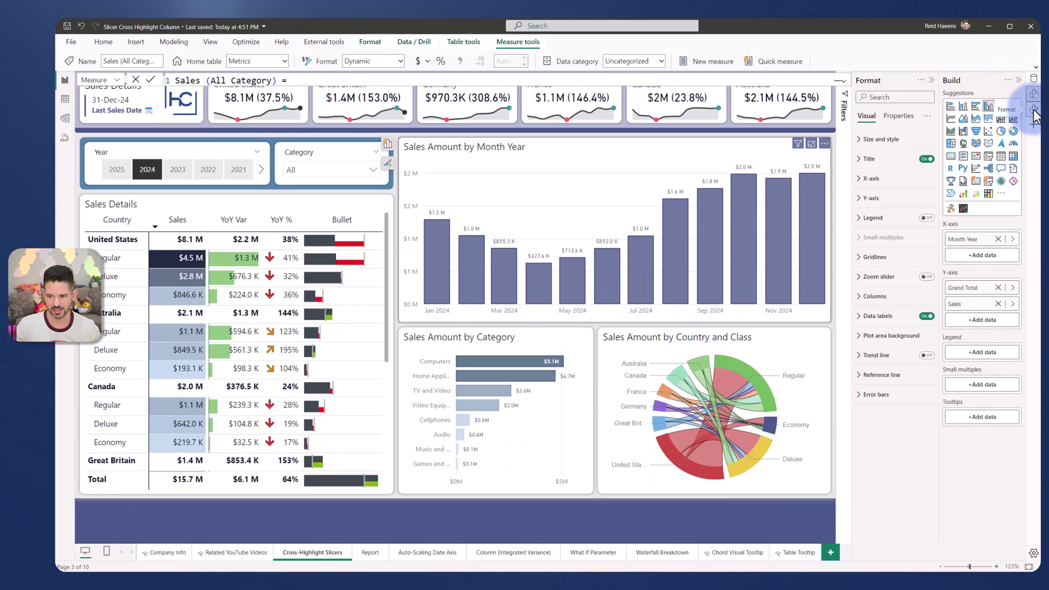
pyautogui.click(880, 295)
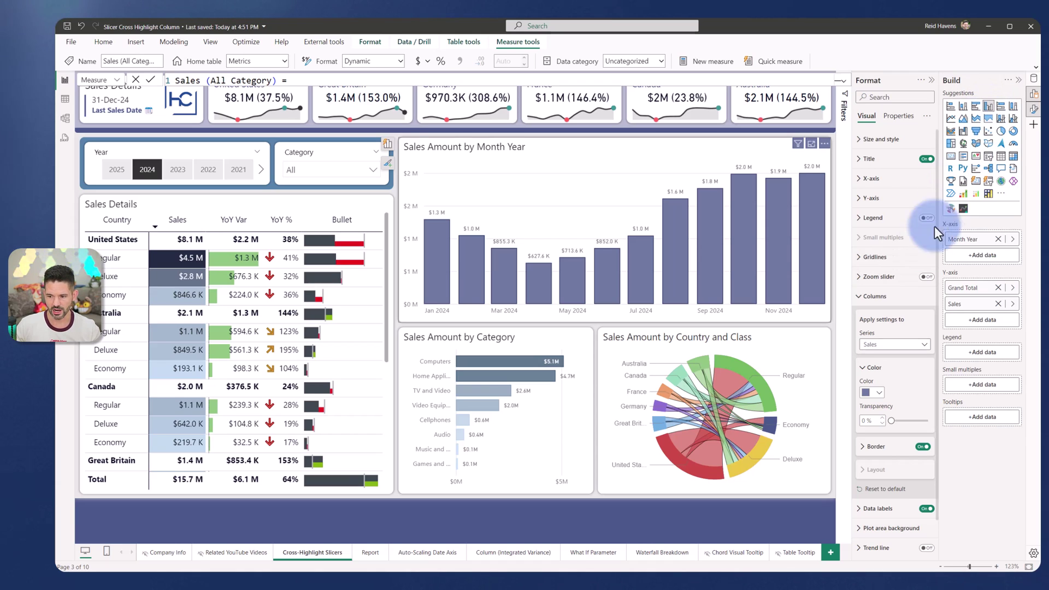
pyautogui.click(881, 346)
pyautogui.click(882, 355)
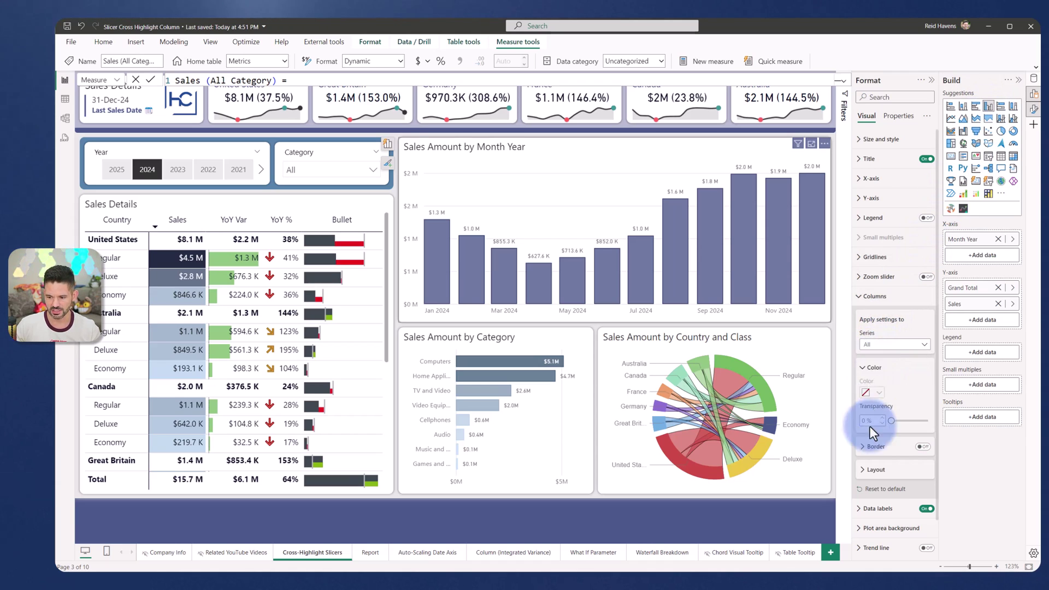
# - Under Columns Layout, keep Overlap on and set Space between series to 100%
pyautogui.click(863, 469)
pyautogui.scroll(-3, 861, 460)
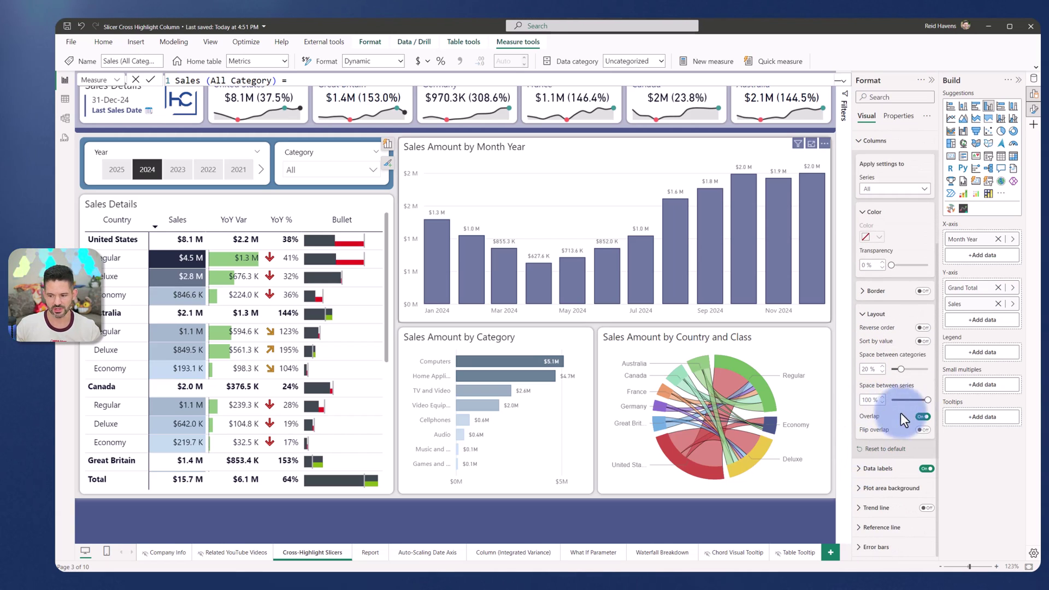
pyautogui.click(924, 416)
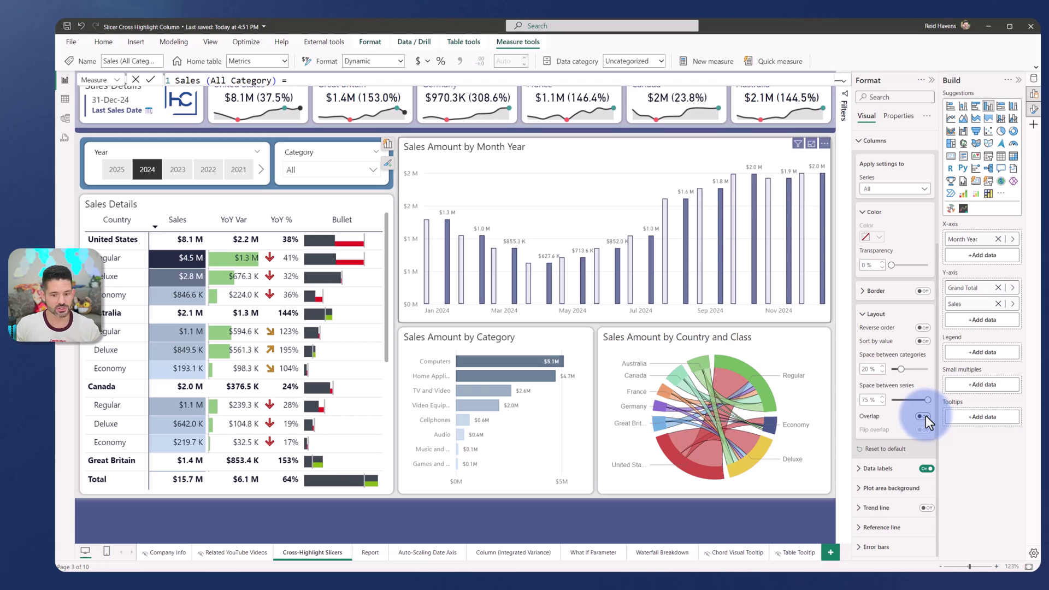
pyautogui.click(925, 415)
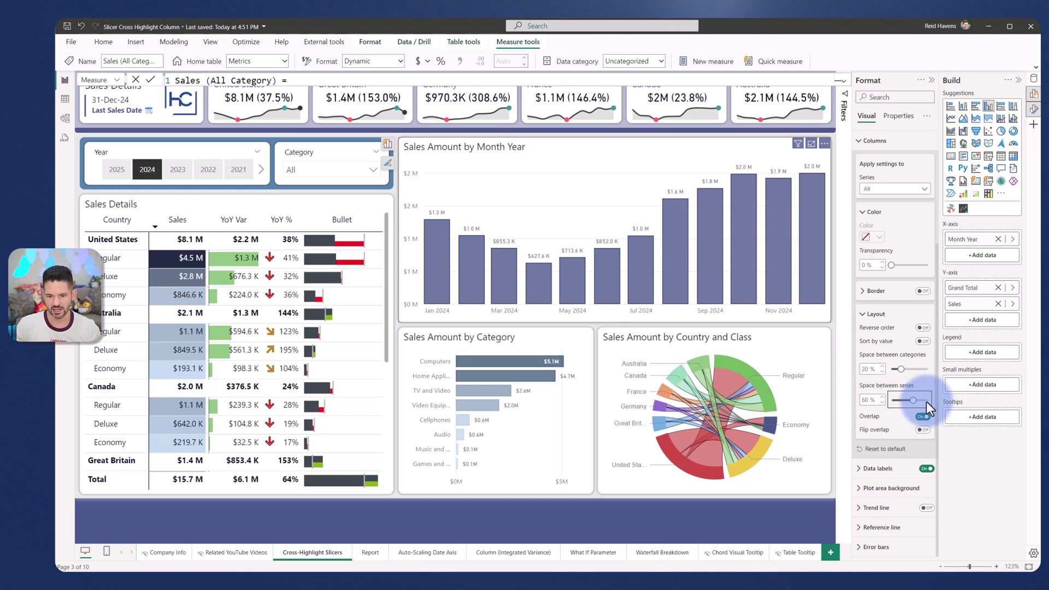
pyautogui.moveTo(927, 402); pyautogui.dragTo(915, 402)
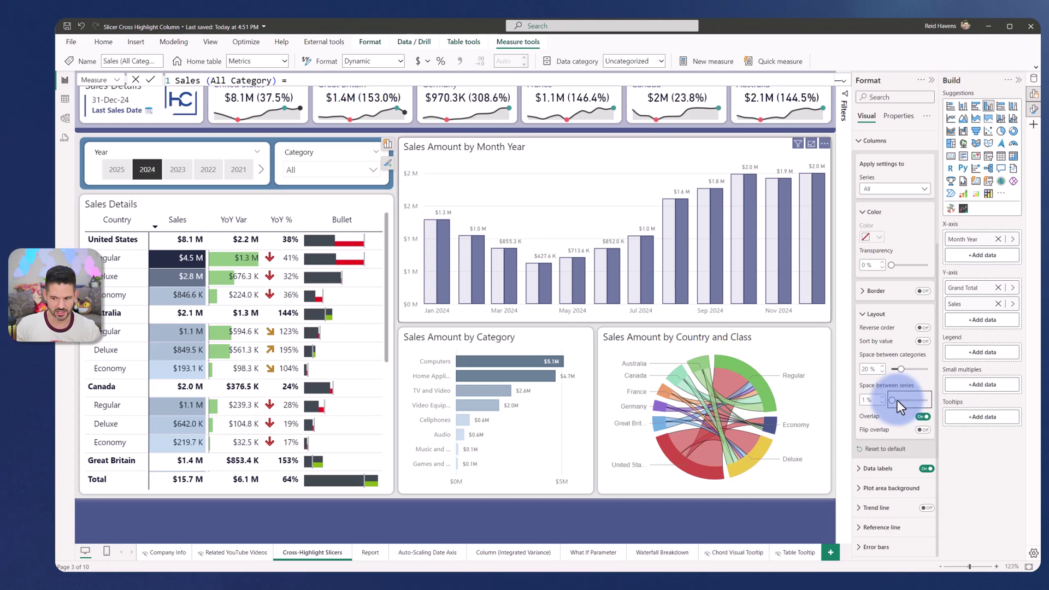
pyautogui.moveTo(893, 400); pyautogui.dragTo(949, 401)
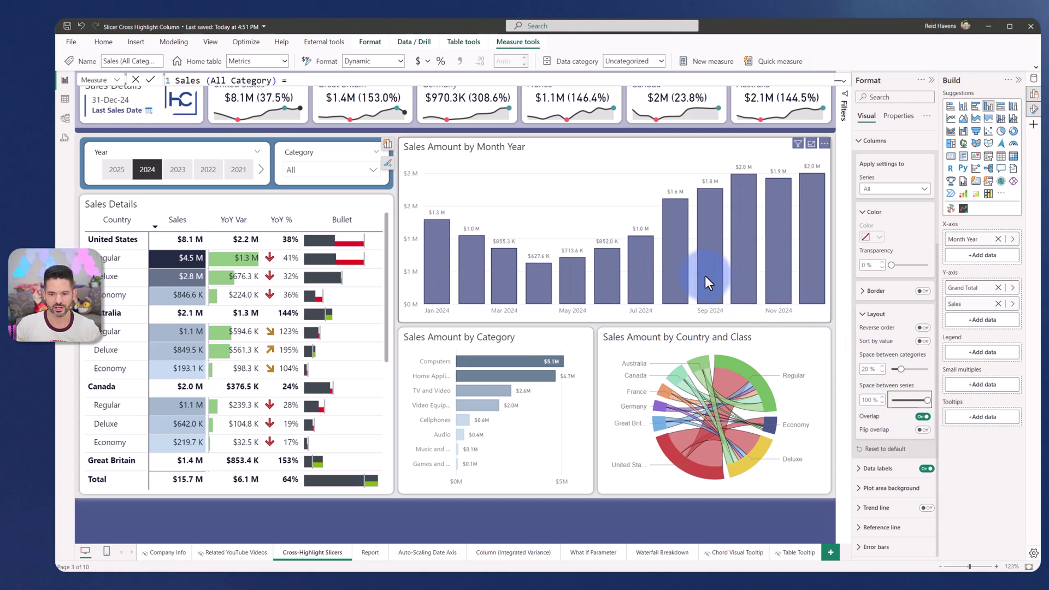
pyautogui.moveTo(645, 245)
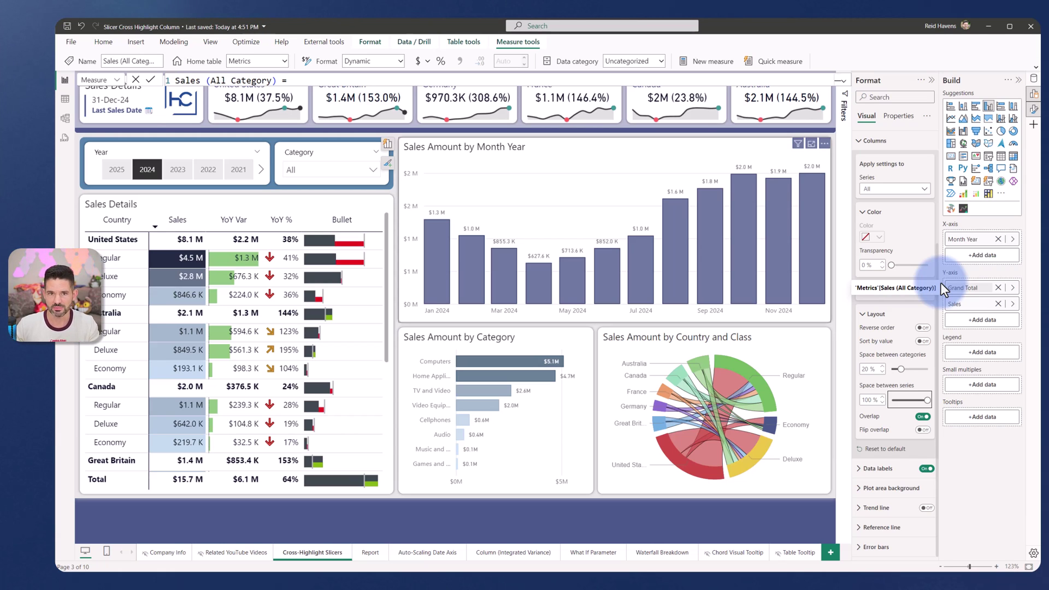
pyautogui.click(1035, 79)
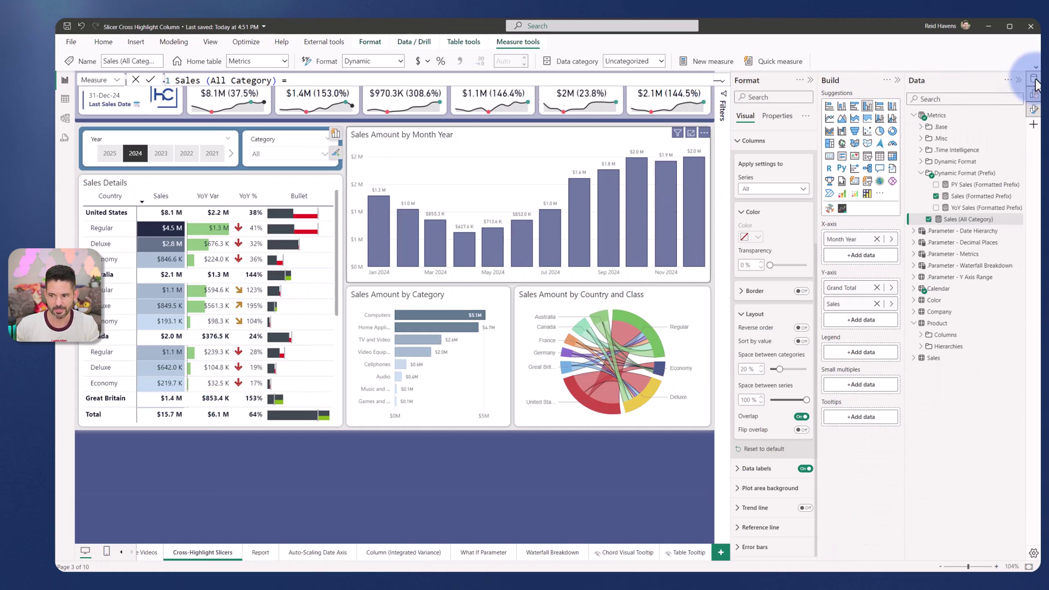
pyautogui.click(722, 81)
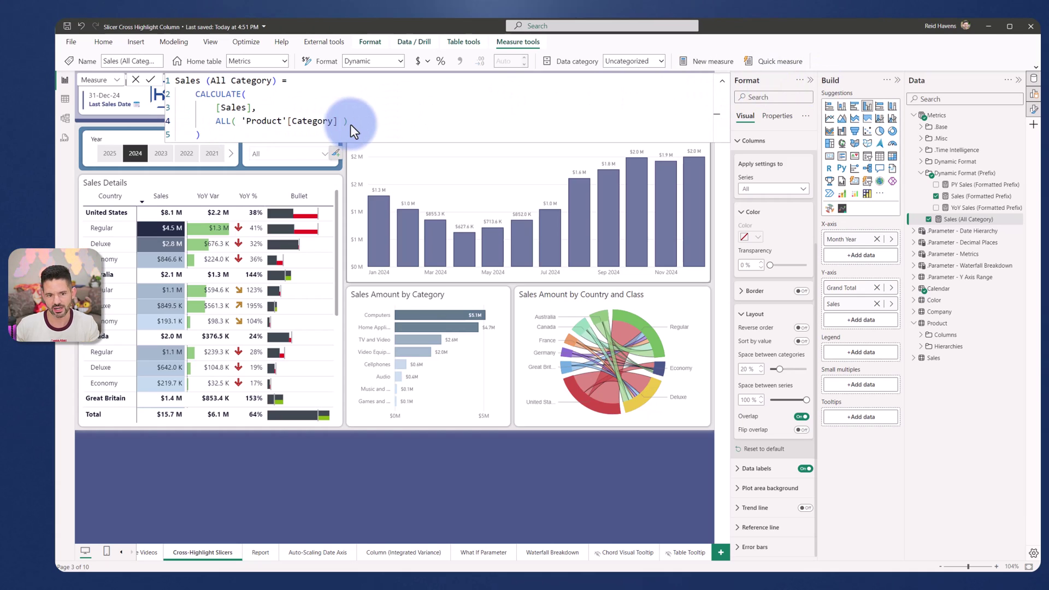
pyautogui.moveTo(350, 124); pyautogui.dragTo(220, 118)
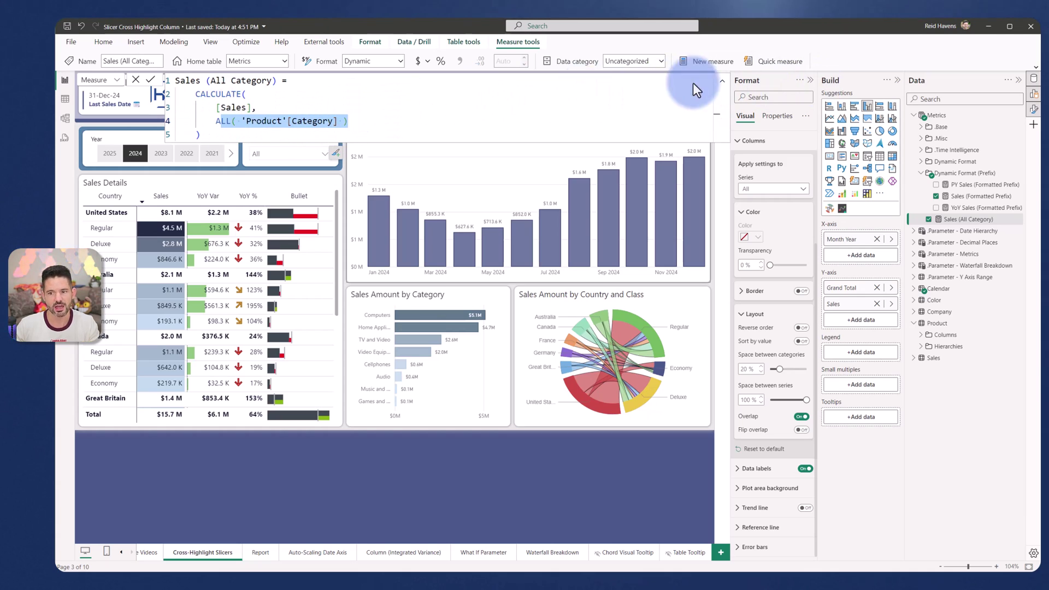
pyautogui.click(723, 81)
pyautogui.click(1019, 80)
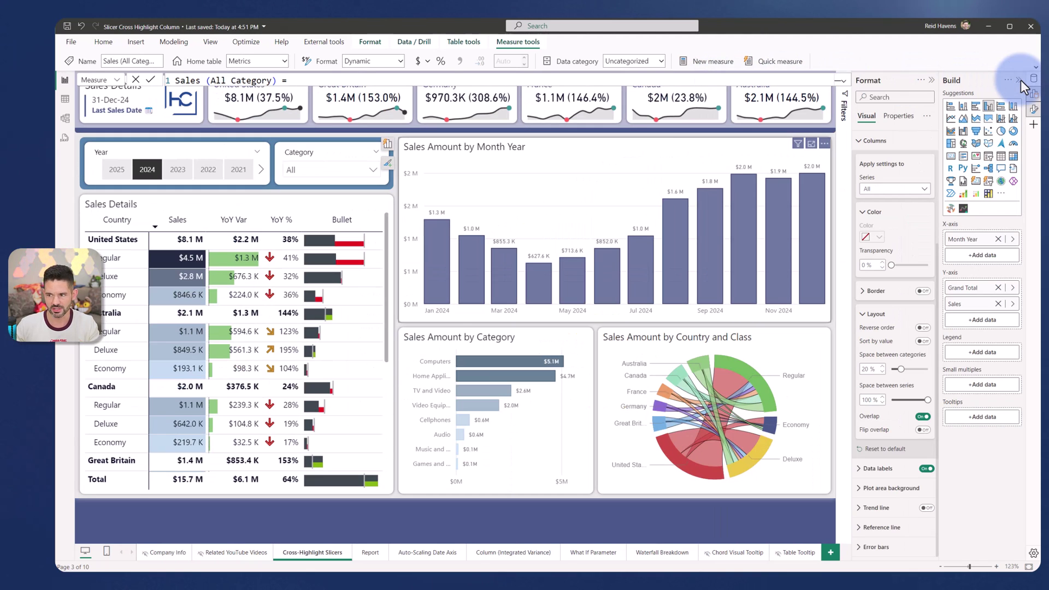
# - Hide the Build pane and filter the Category slicer to Computers
pyautogui.click(1019, 81)
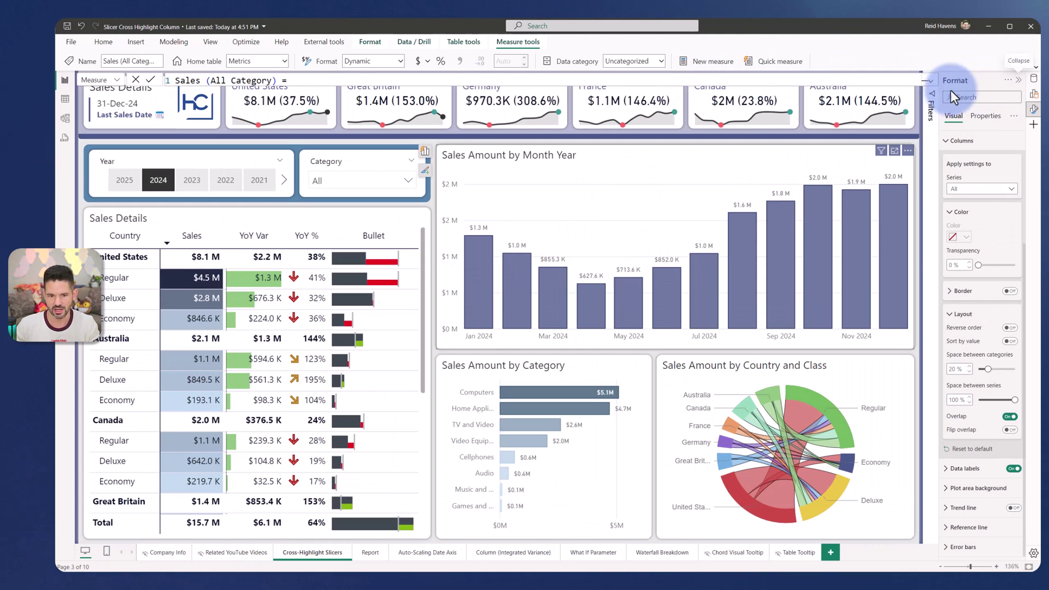
pyautogui.click(344, 178)
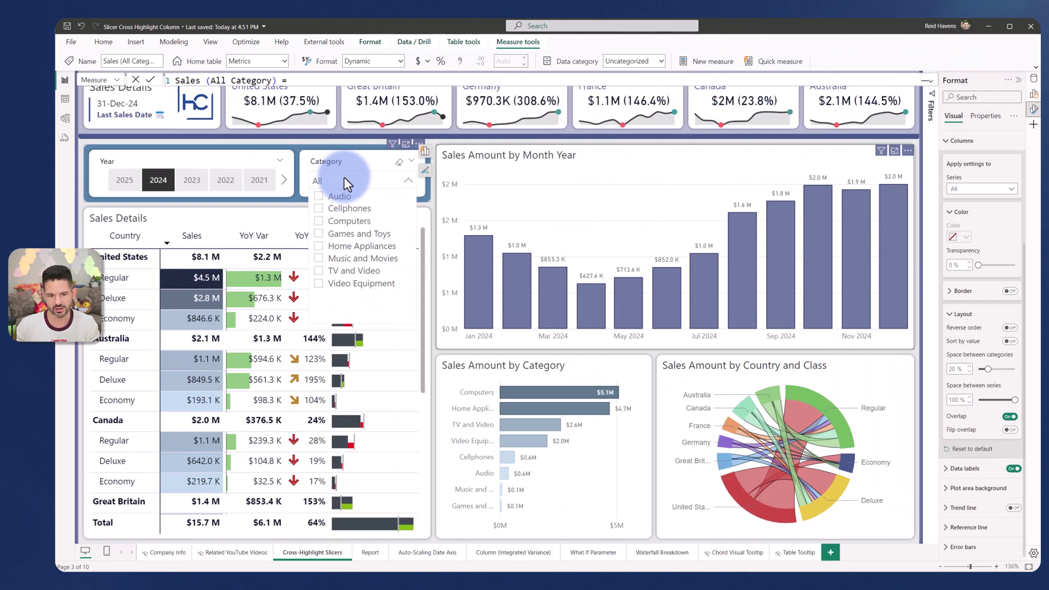
pyautogui.click(336, 223)
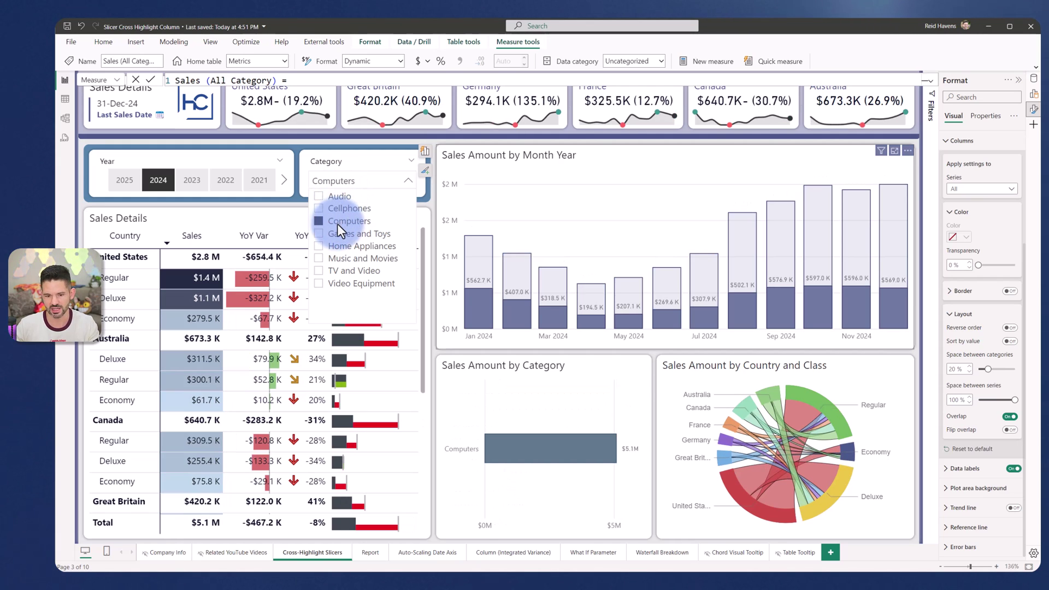
pyautogui.moveTo(482, 295)
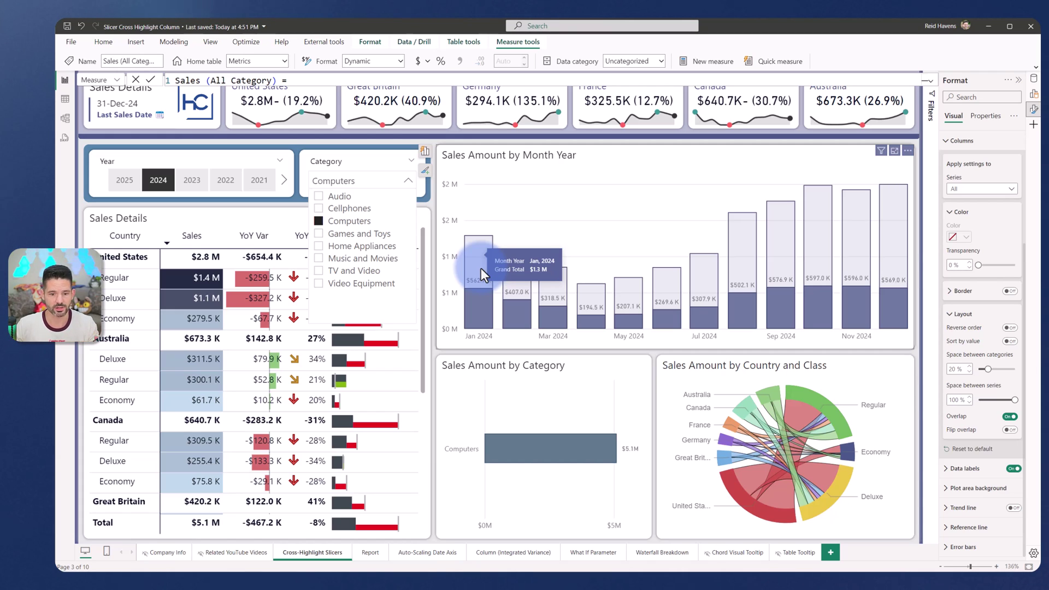
pyautogui.click(408, 180)
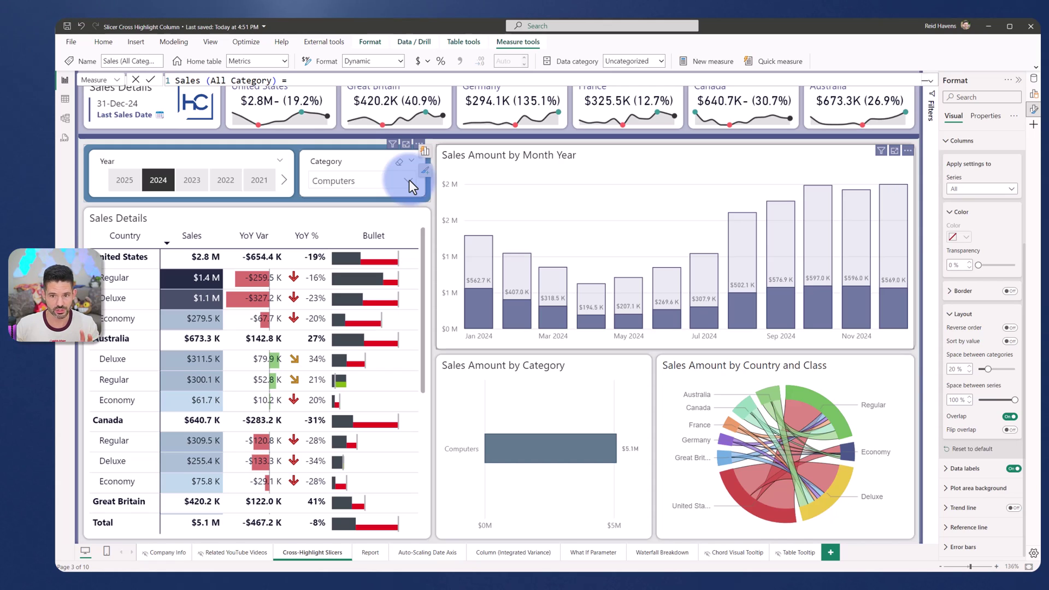
# - Set the Grand Total columns to 70% transparency, then switch the Columns series back to Sales
pyautogui.click(968, 313)
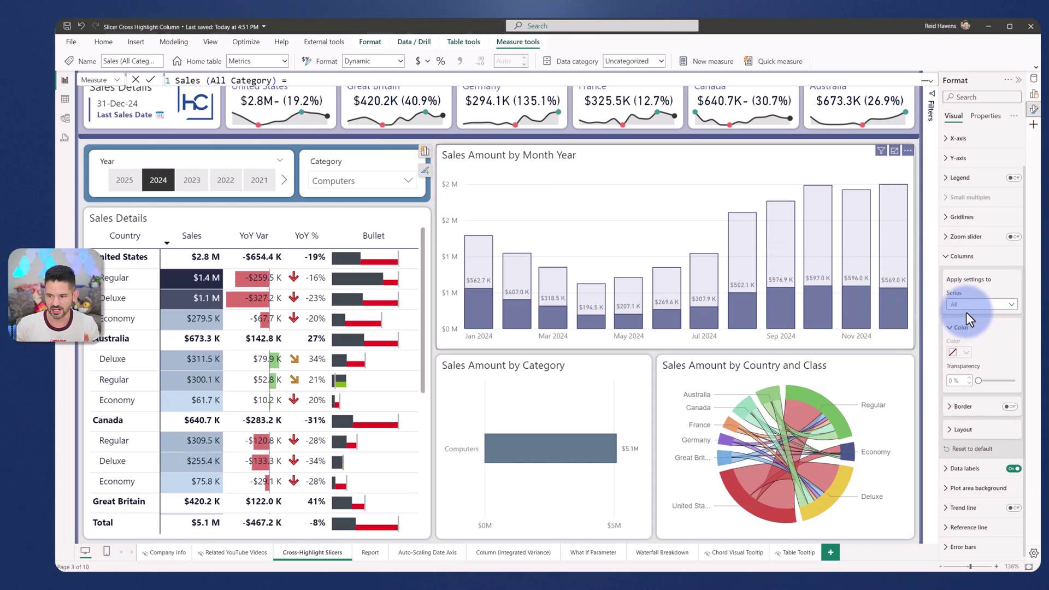
pyautogui.click(960, 305)
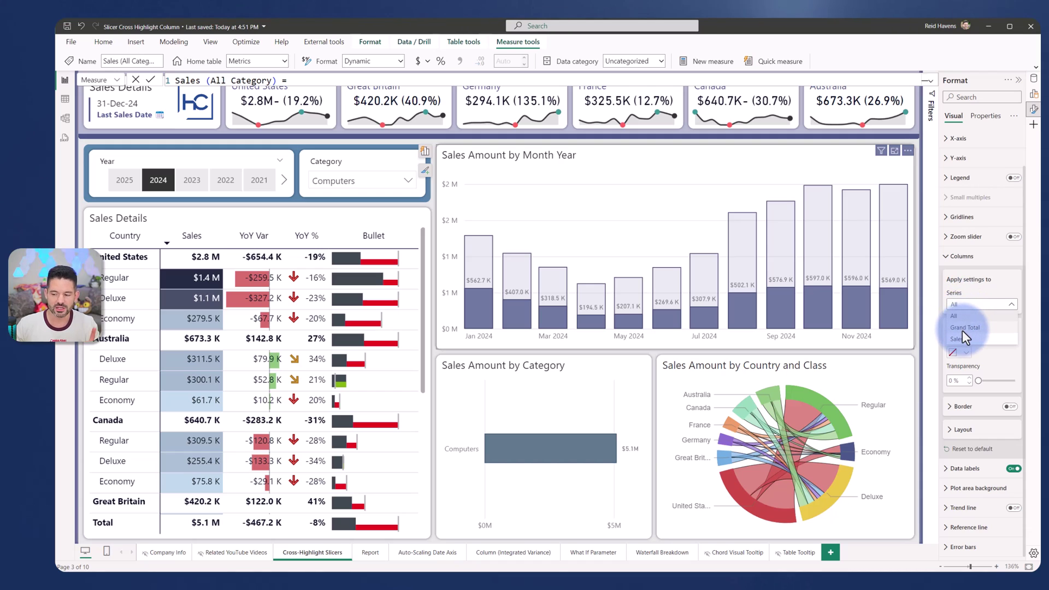
pyautogui.click(963, 328)
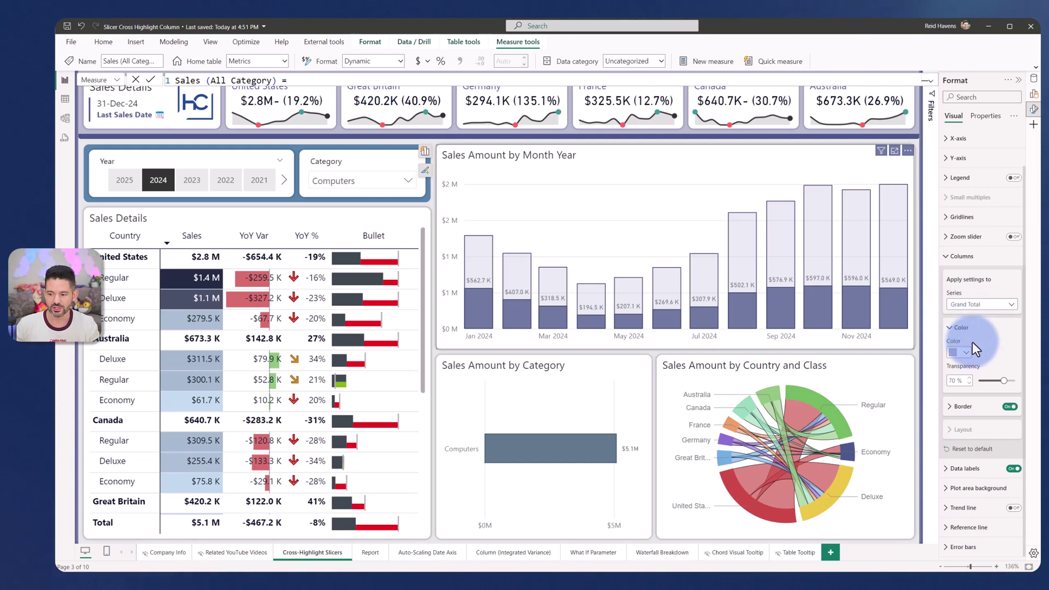
pyautogui.click(951, 382)
pyautogui.write('70')
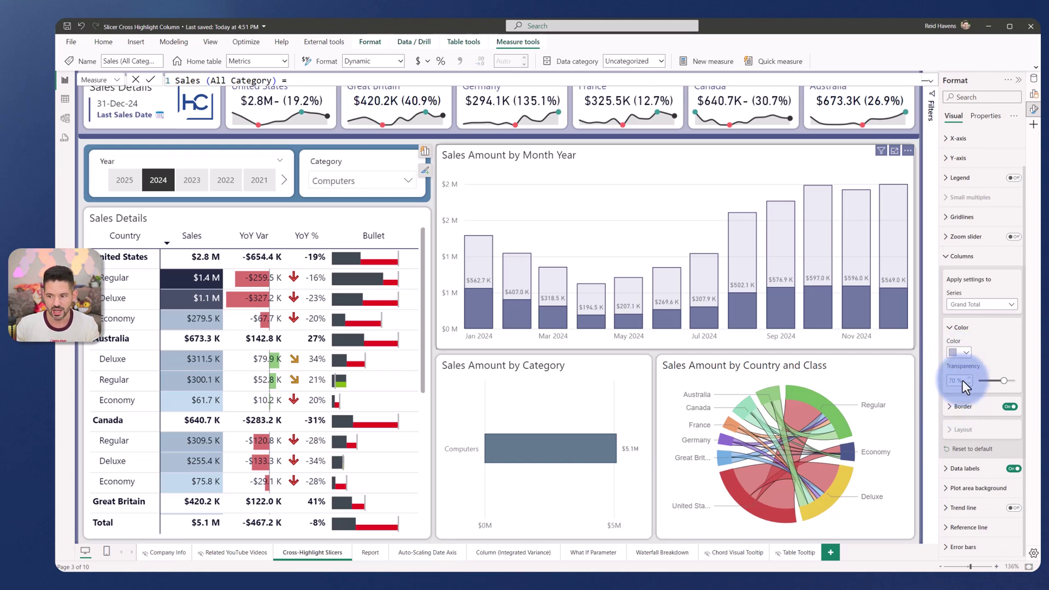
pyautogui.click(965, 307)
pyautogui.click(960, 333)
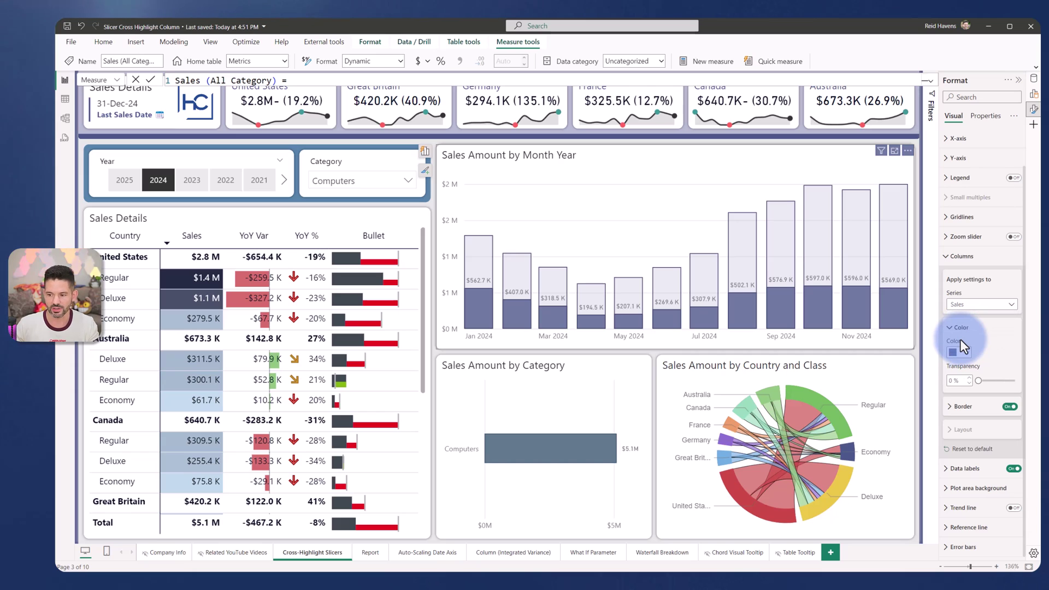
# - In Data labels, check the Sales series, then confirm labels are off for Grand Total
pyautogui.click(953, 256)
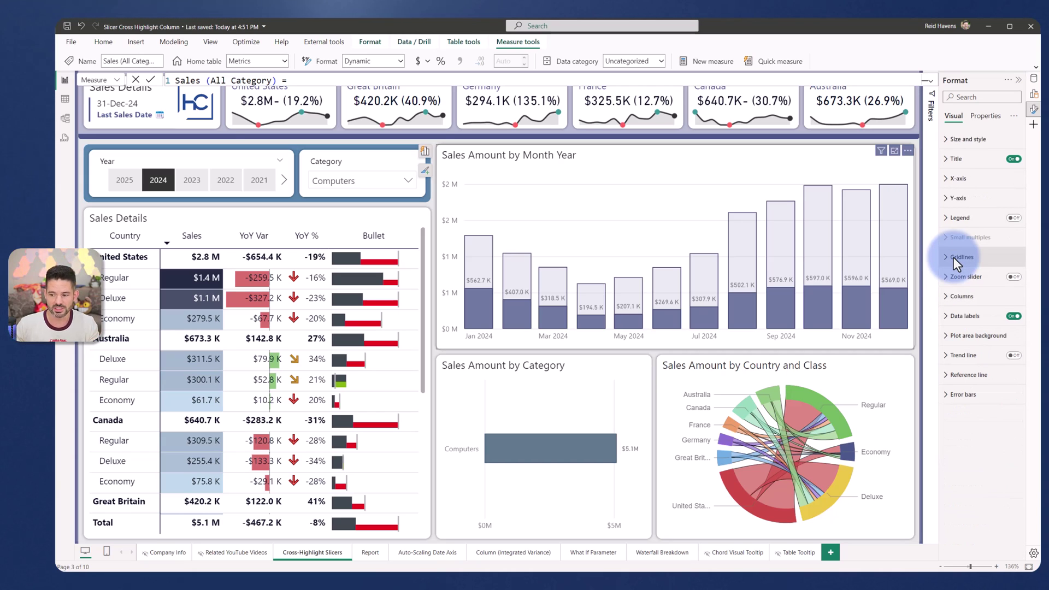
pyautogui.click(954, 318)
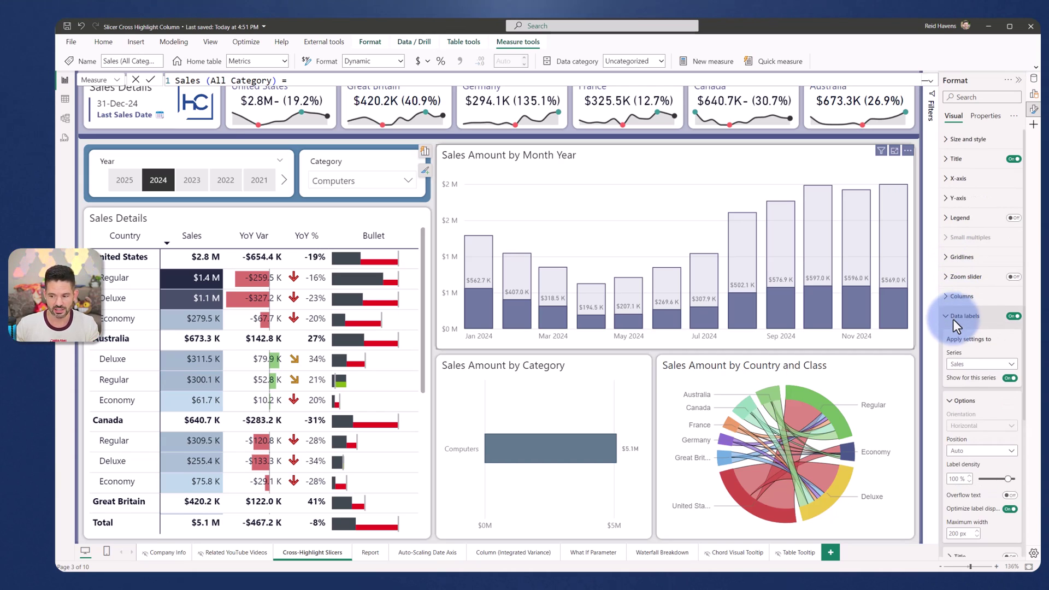
pyautogui.click(957, 365)
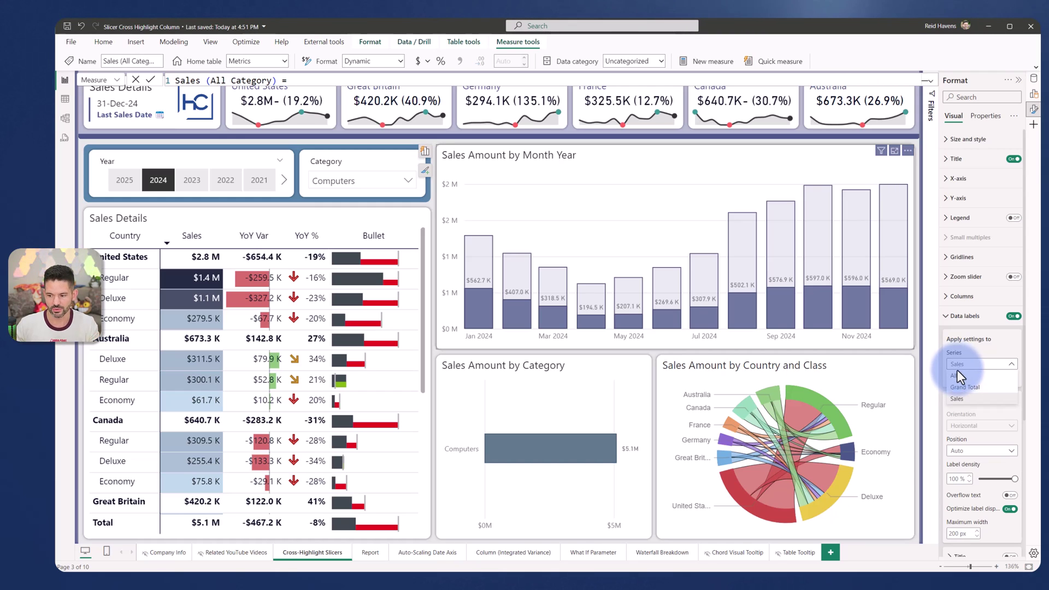
pyautogui.click(960, 397)
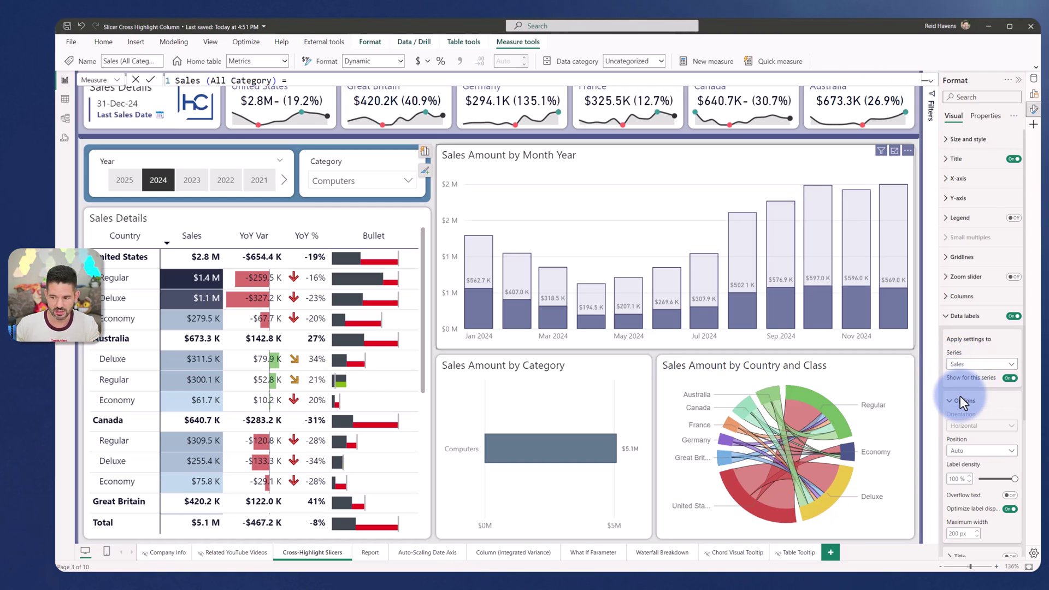
pyautogui.click(956, 365)
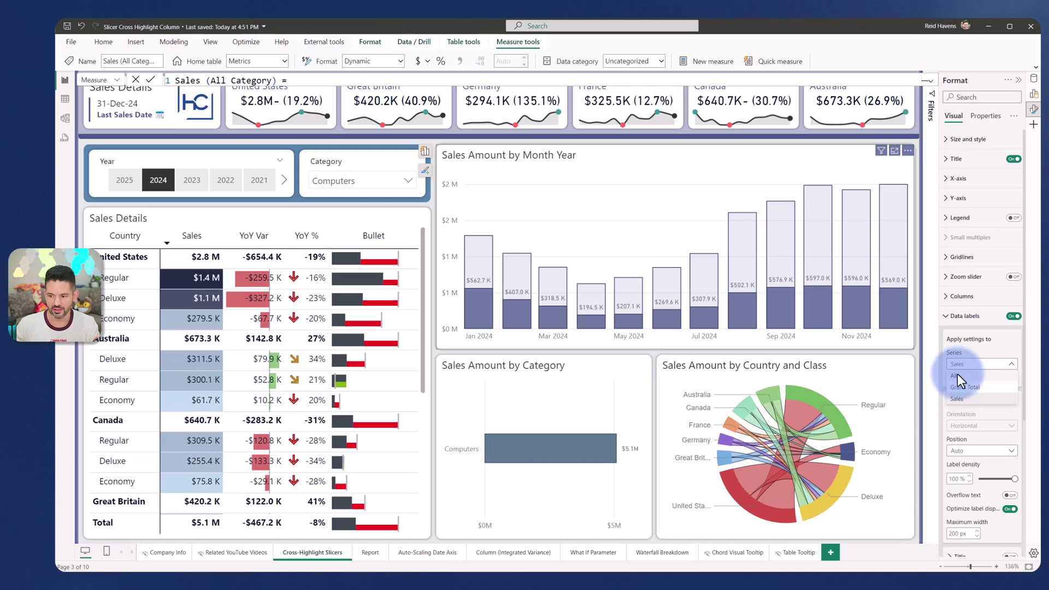
pyautogui.click(964, 386)
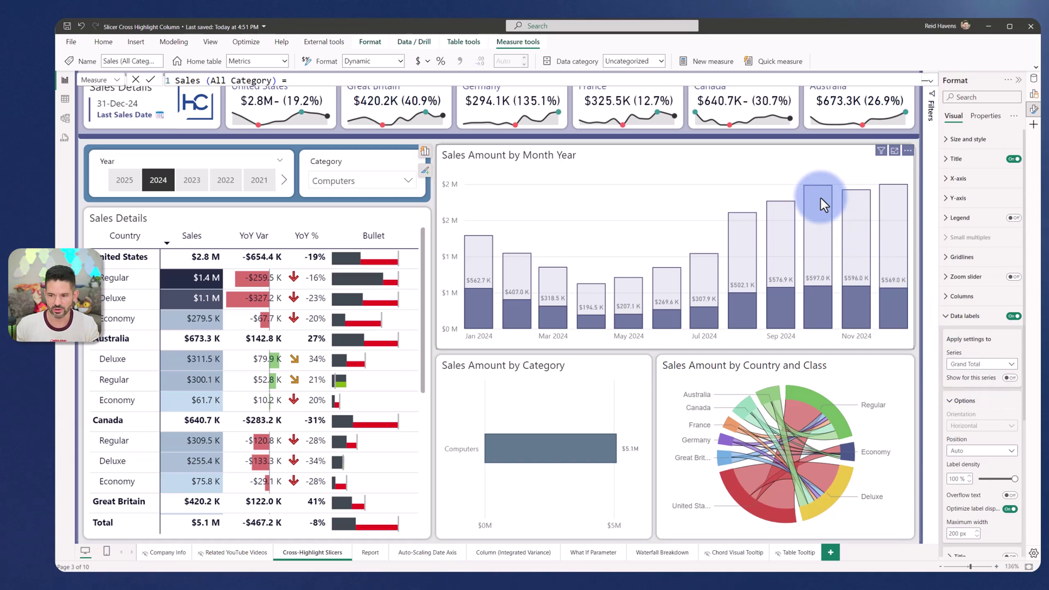
pyautogui.moveTo(822, 204)
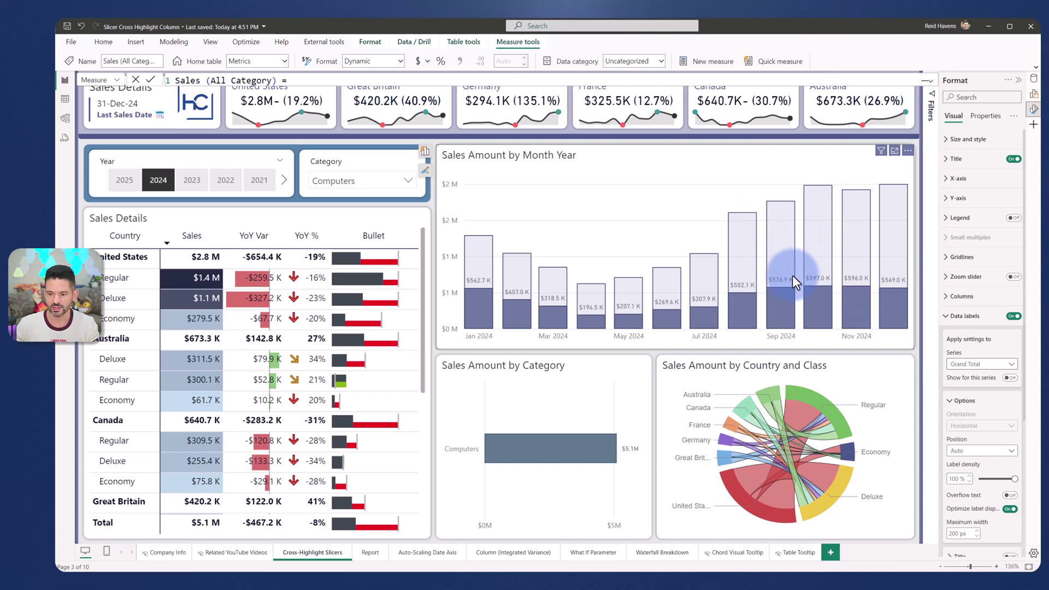
pyautogui.moveTo(790, 285)
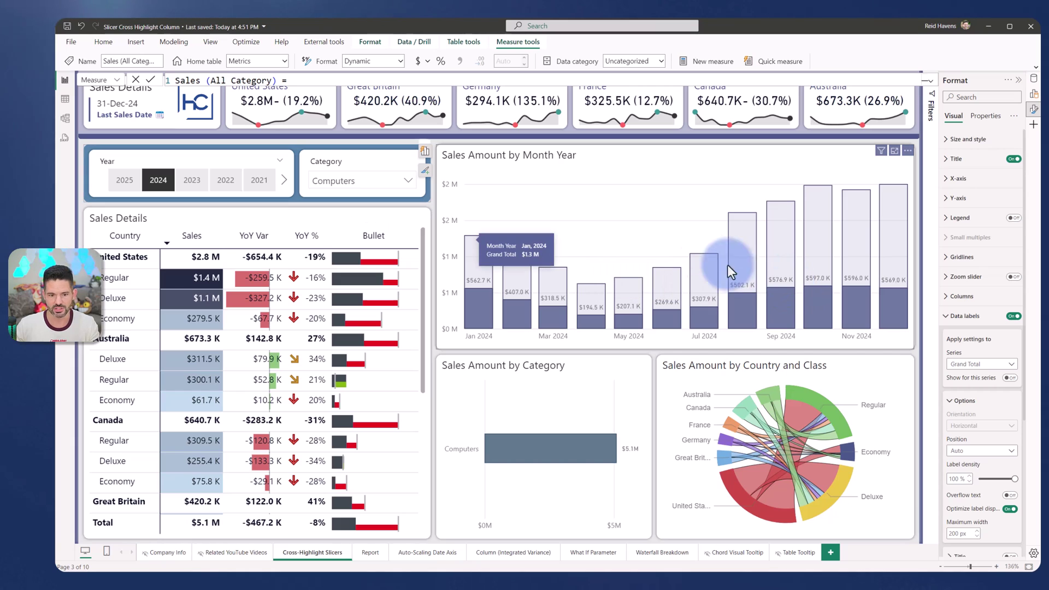
# - Reset the Category slicer, briefly cross-highlight Home Appliances, then filter the slicer to Home Appliances
pyautogui.click(397, 161)
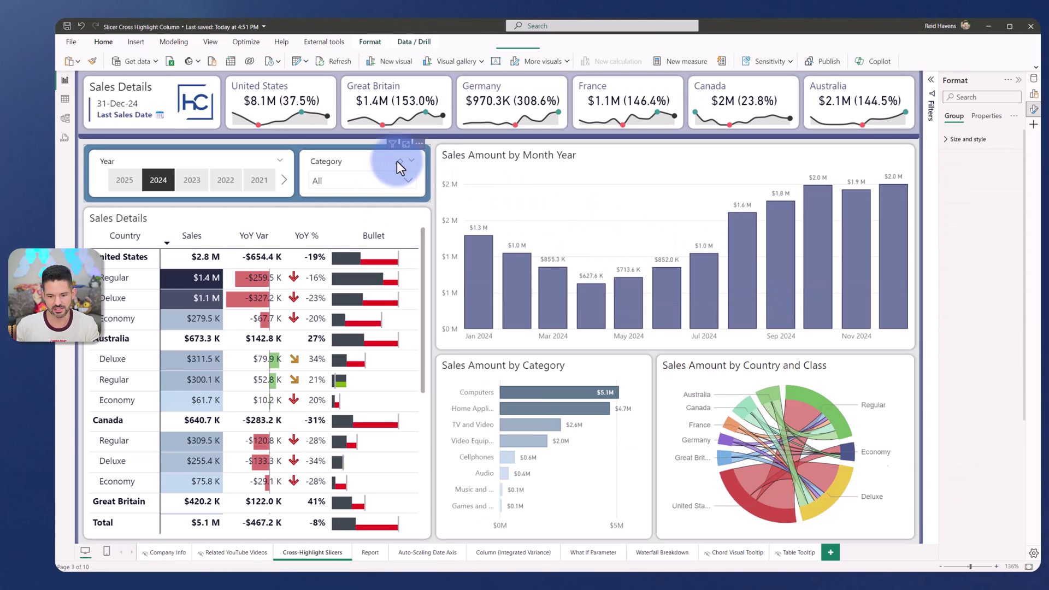
pyautogui.click(523, 408)
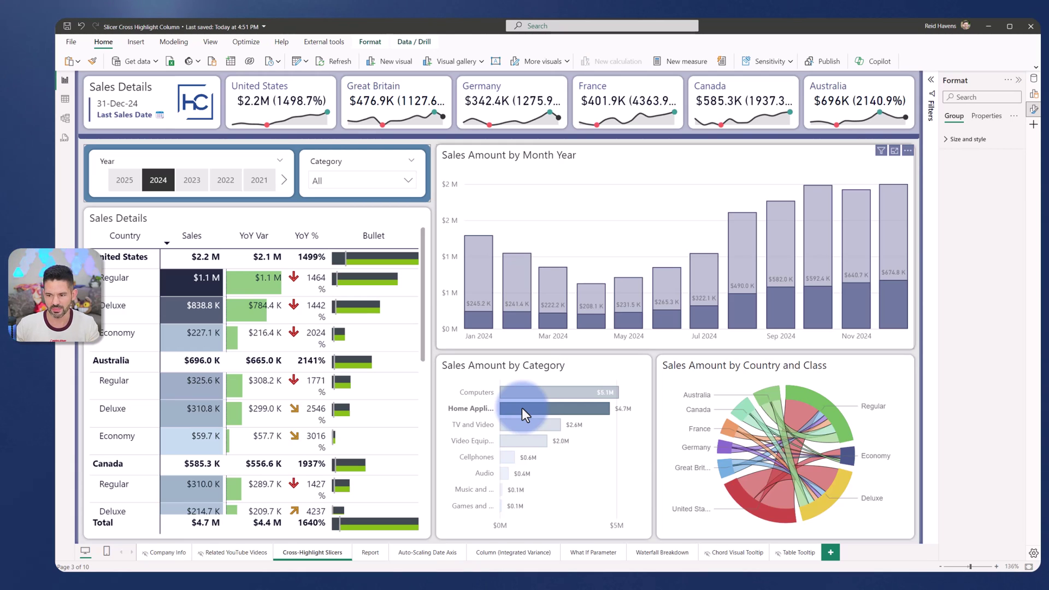
pyautogui.click(558, 408)
pyautogui.click(385, 186)
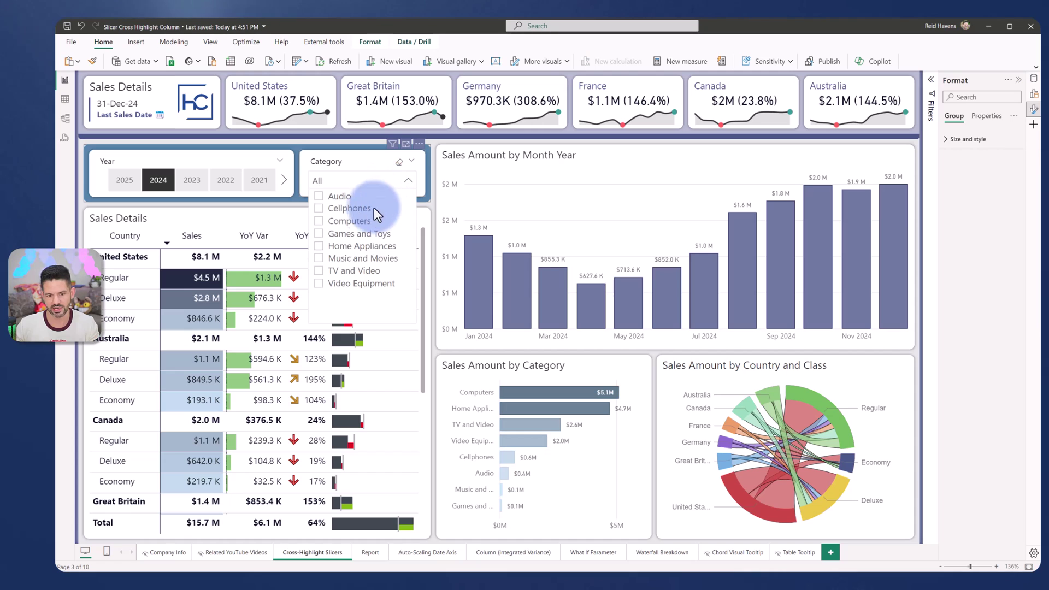
pyautogui.click(353, 246)
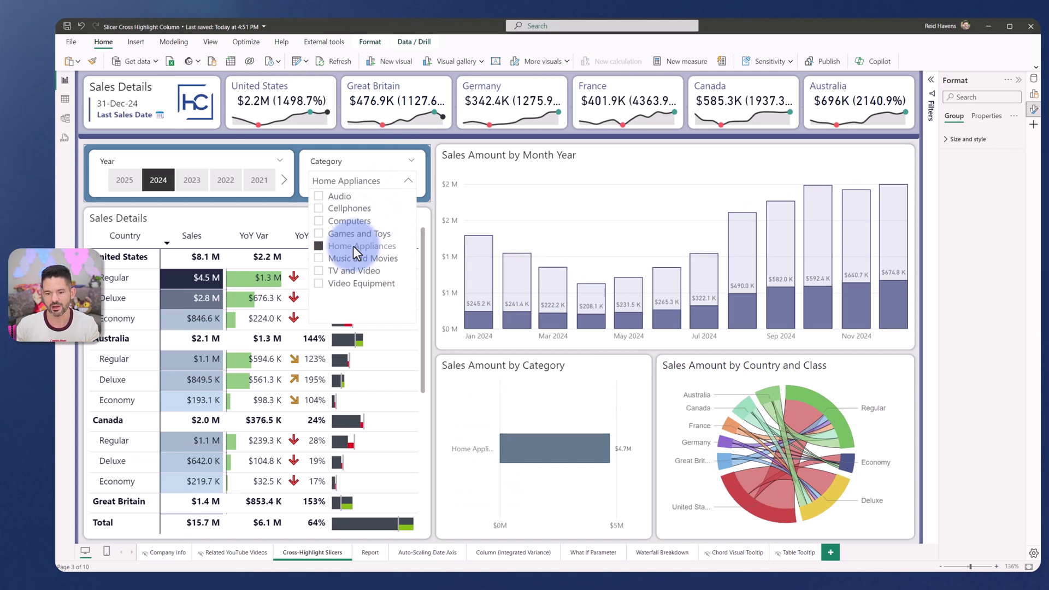